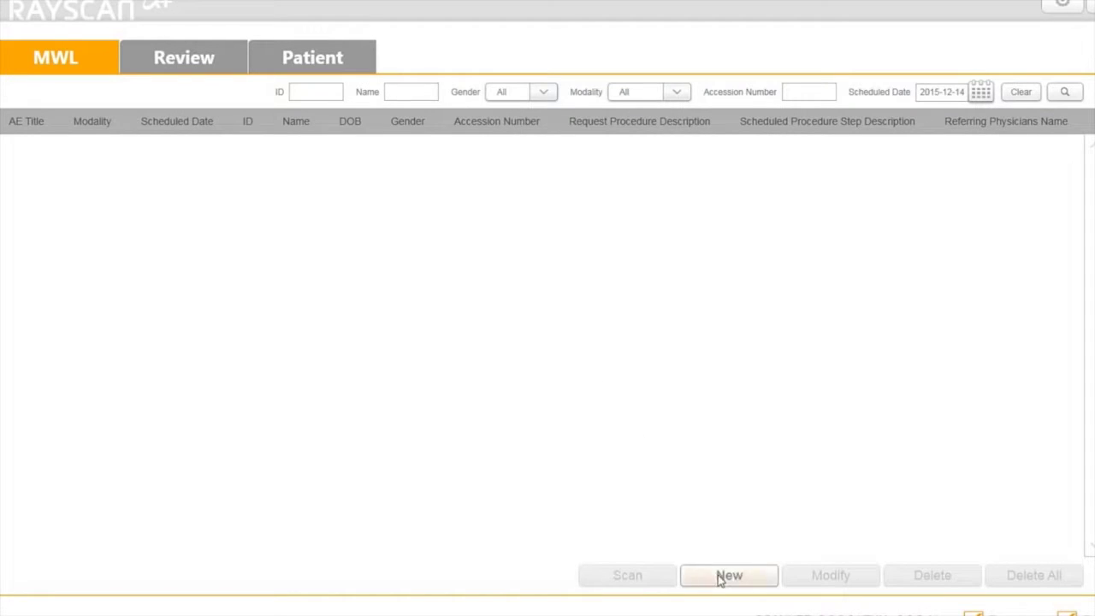
# - Add a CT worklist entry for the existing demo patient, scheduled 2015-12-14, and select it
pyautogui.click(719, 576)
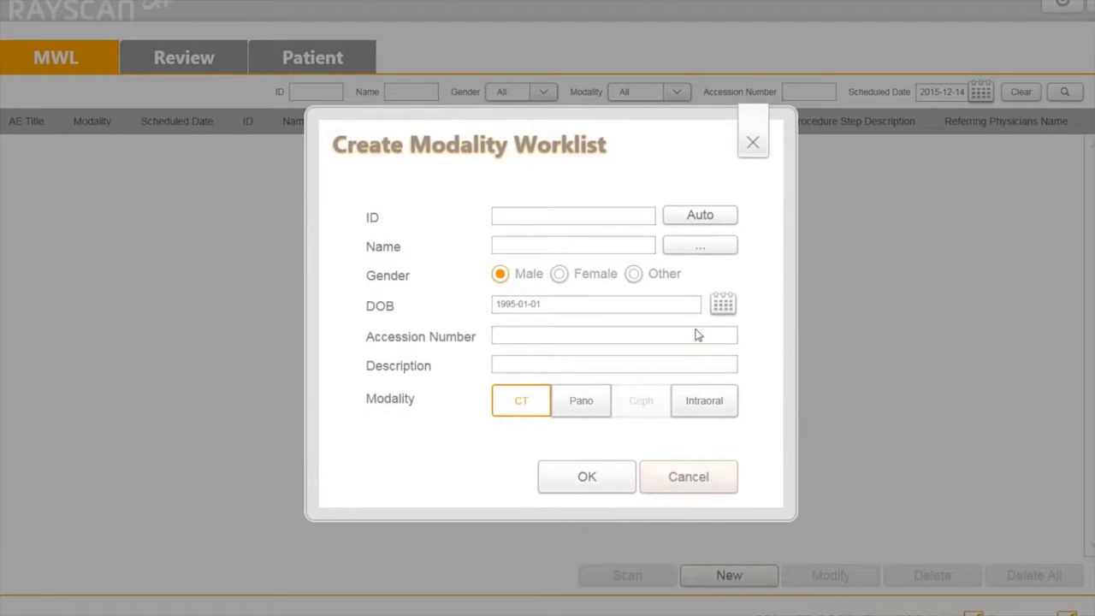
pyautogui.click(700, 248)
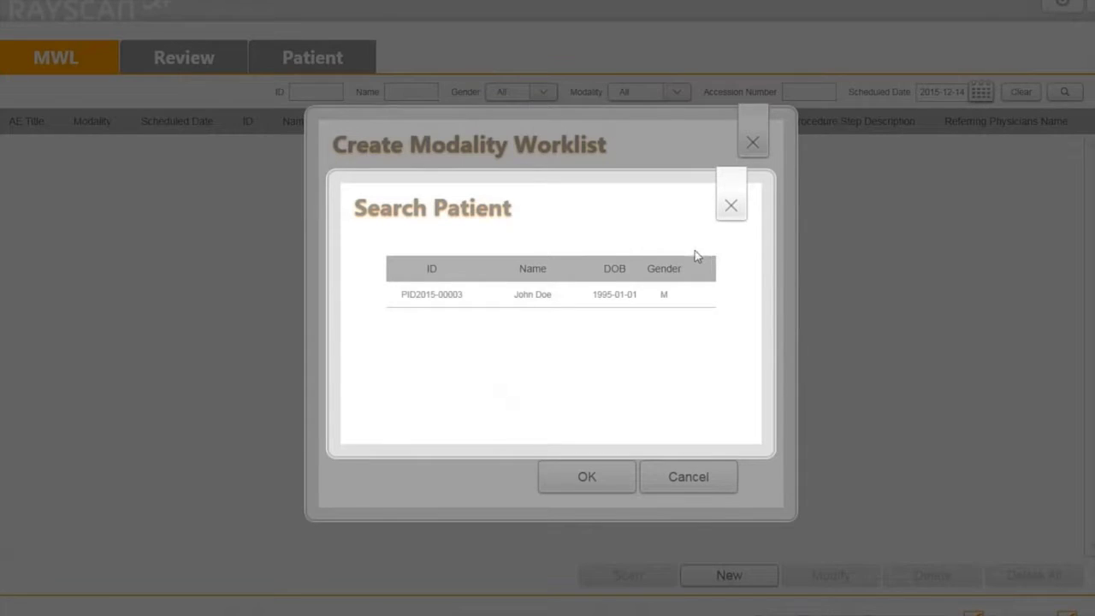
pyautogui.doubleClick(517, 305)
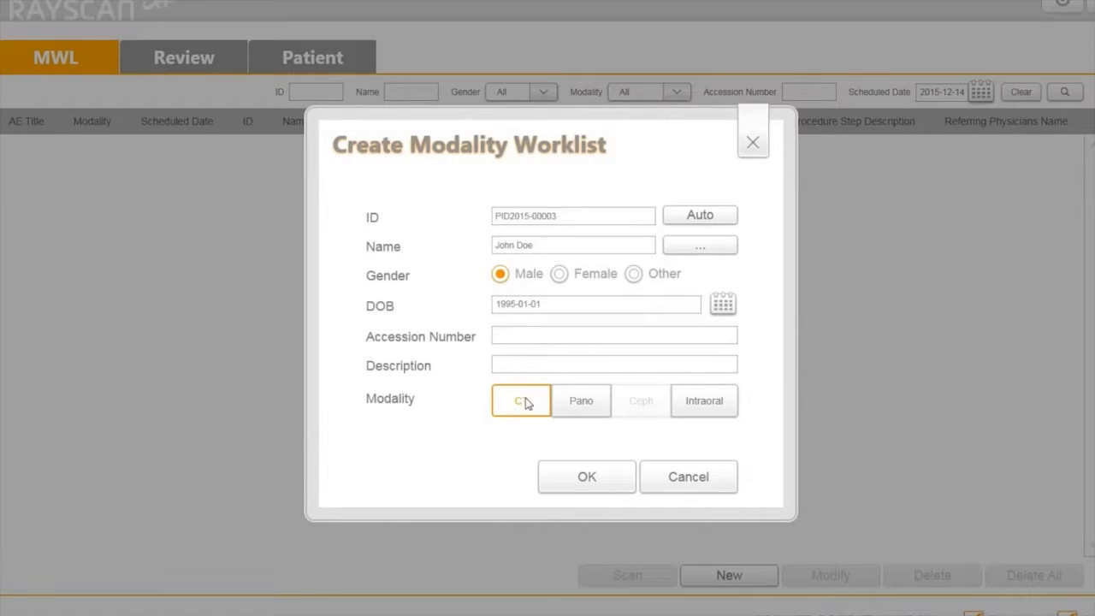
pyautogui.click(597, 477)
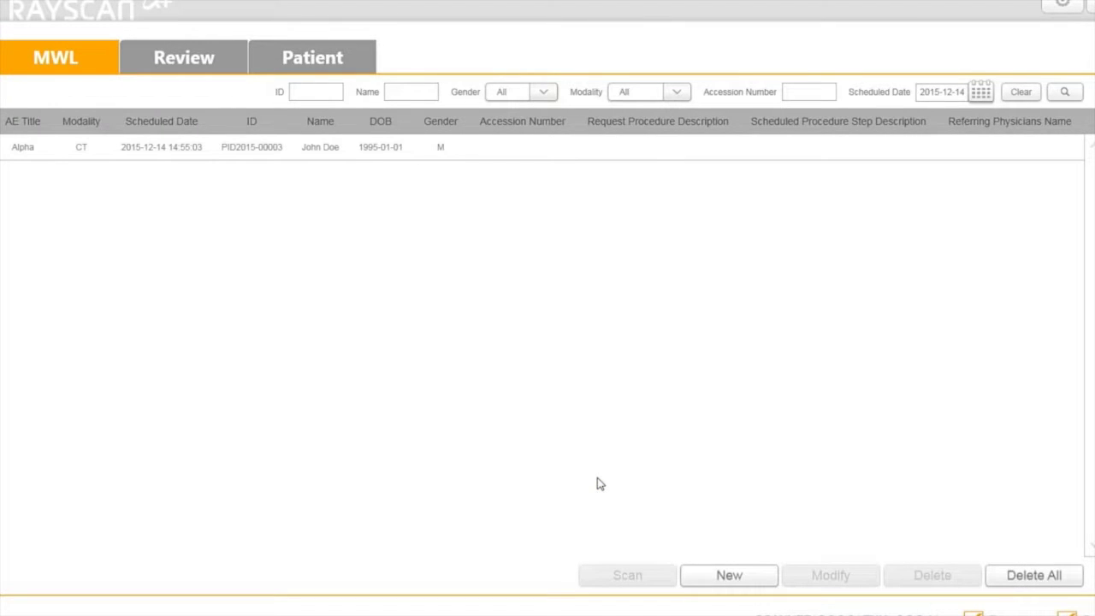
pyautogui.click(428, 150)
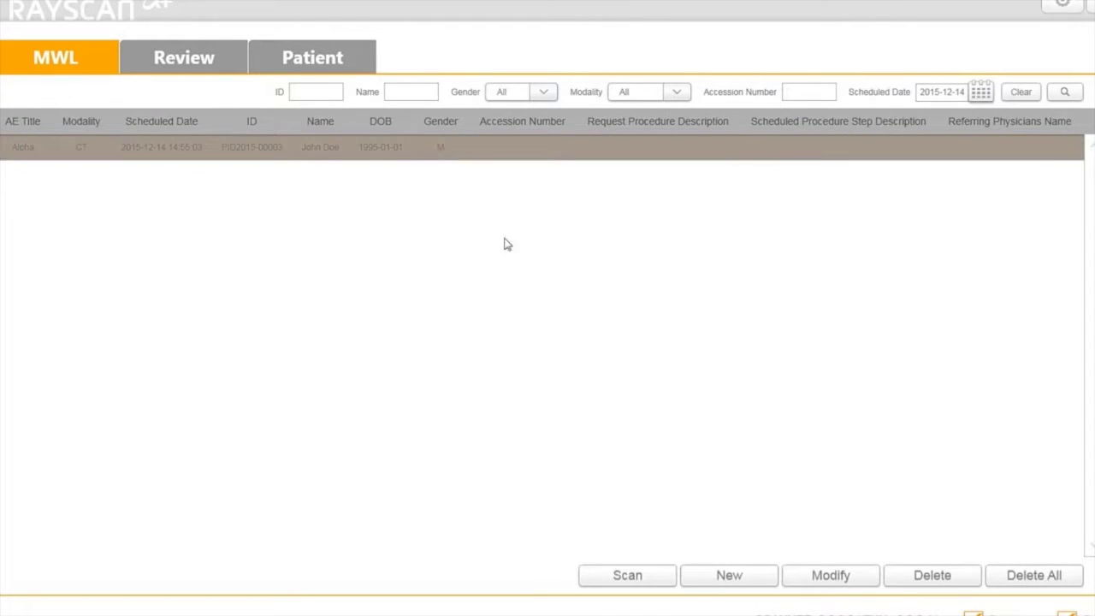
# - Change the selected worklist entry's modality from CT to Pano
pyautogui.click(804, 576)
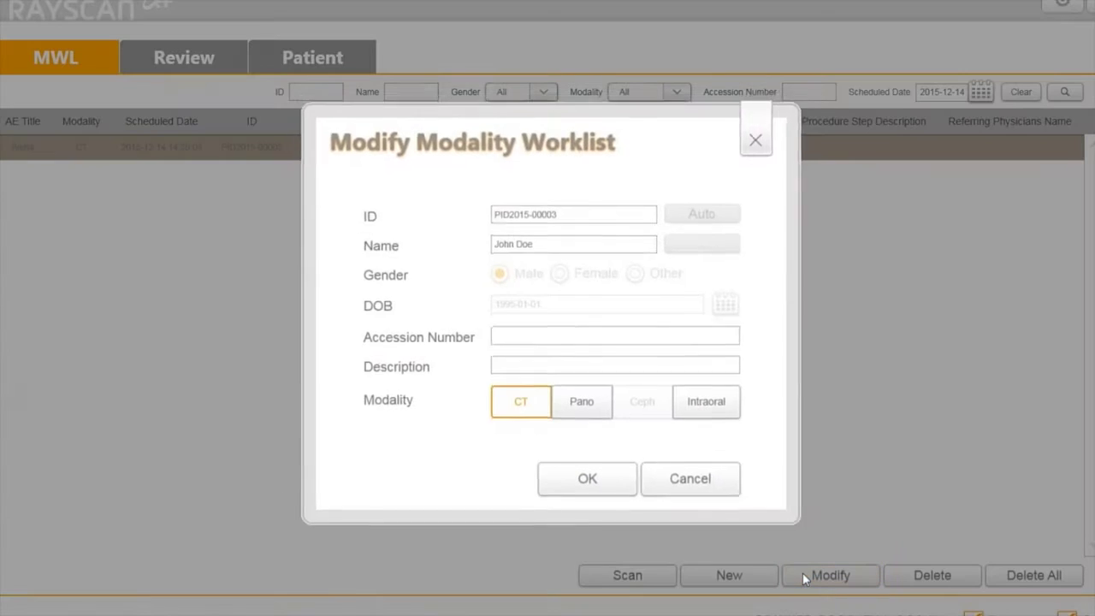
pyautogui.click(601, 407)
pyautogui.click(610, 476)
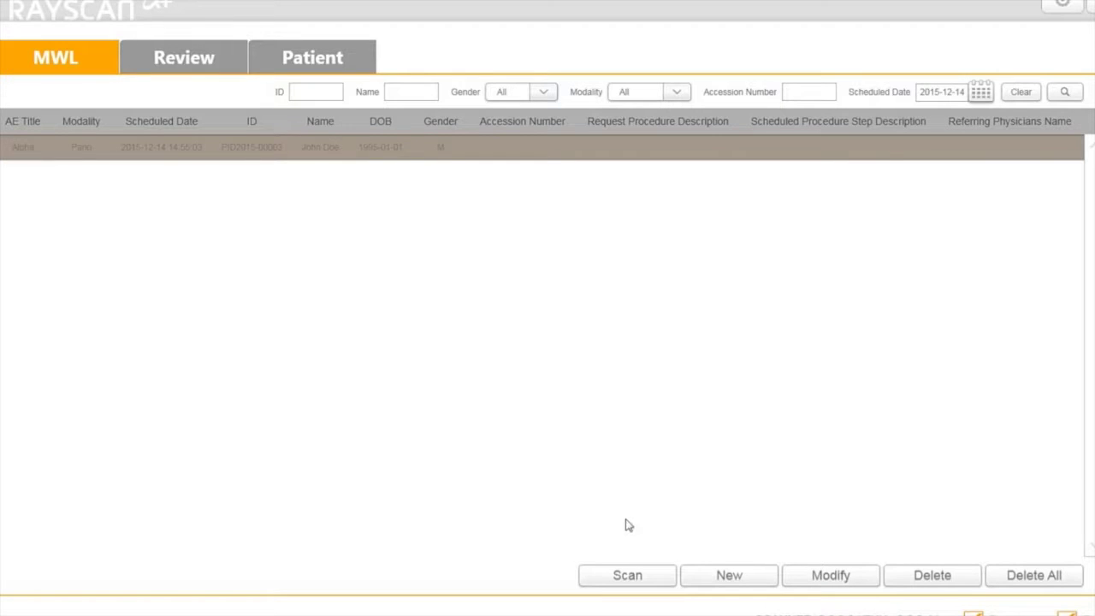
# - Start a scan for the Pano entry, confirm the patient, then cancel the PANO screen
pyautogui.click(652, 577)
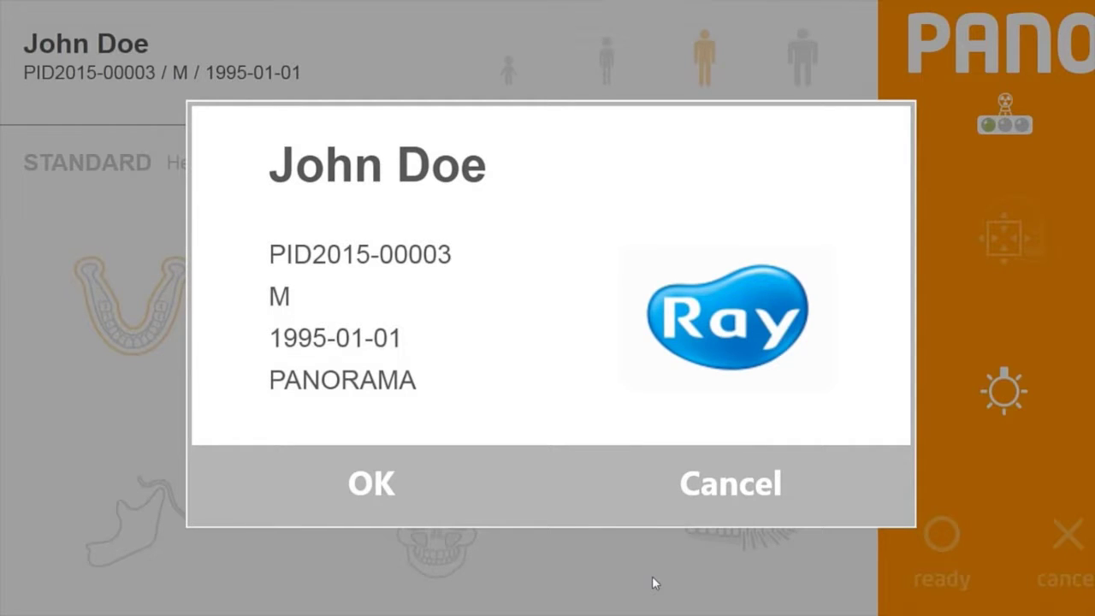
pyautogui.click(468, 481)
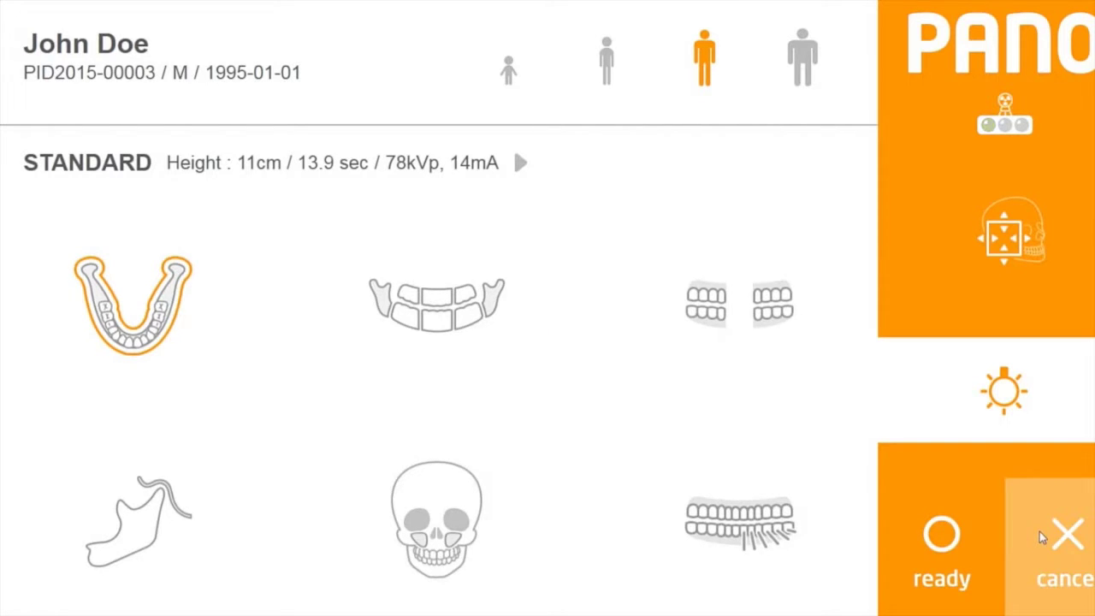
pyautogui.click(1039, 531)
# - Delete the Pano worklist entry after confirming the prompt
pyautogui.click(629, 157)
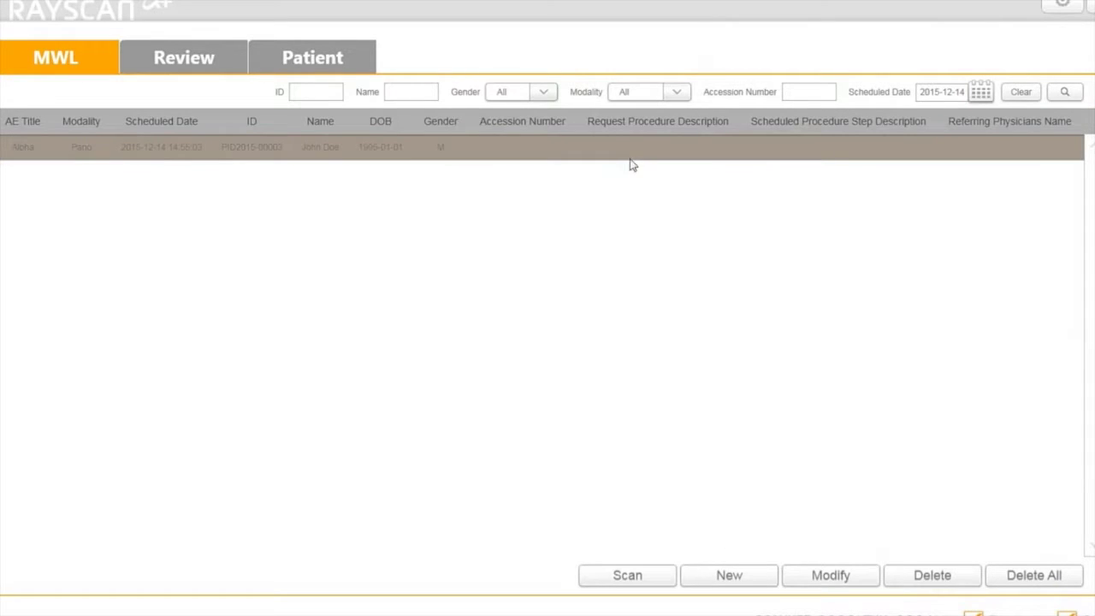
pyautogui.click(898, 579)
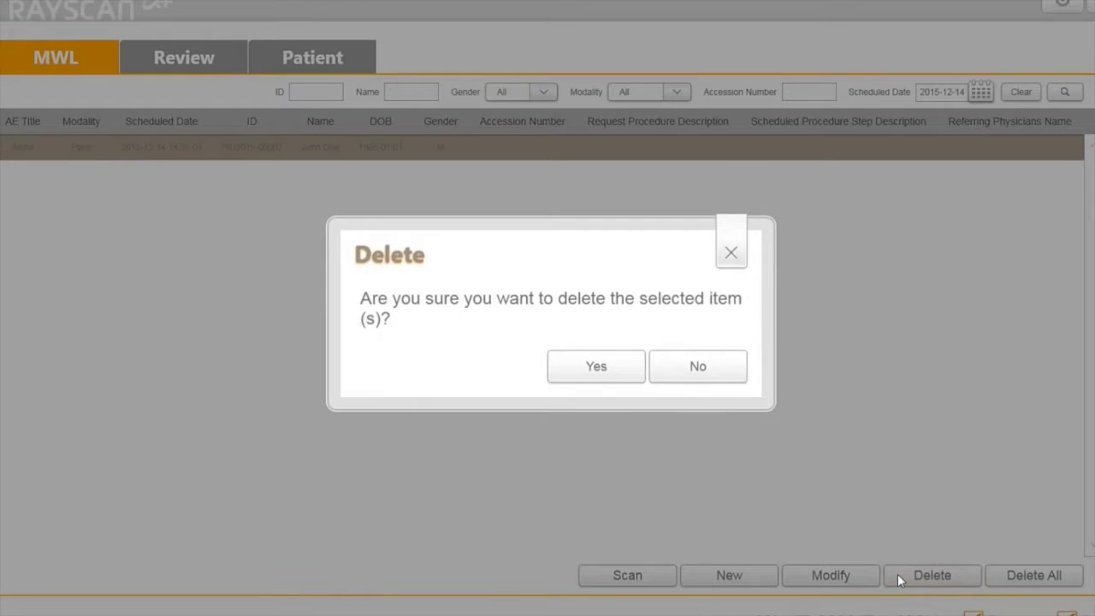
pyautogui.click(631, 374)
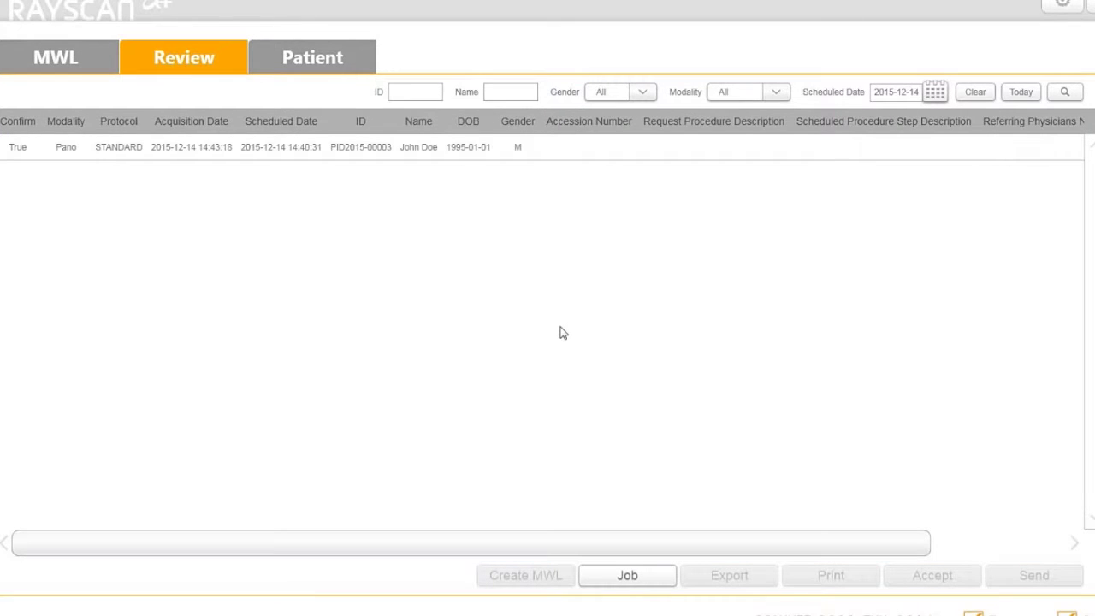
# - Check the SCU job queue for pending transfers, close it, and select the Pano acquisition
pyautogui.click(654, 580)
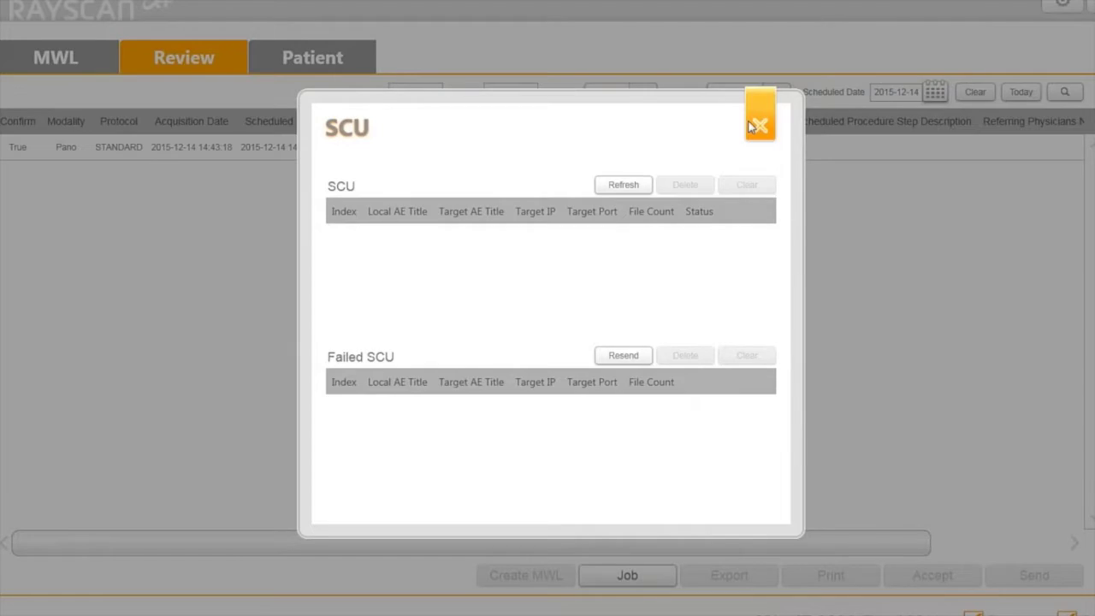
pyautogui.click(750, 128)
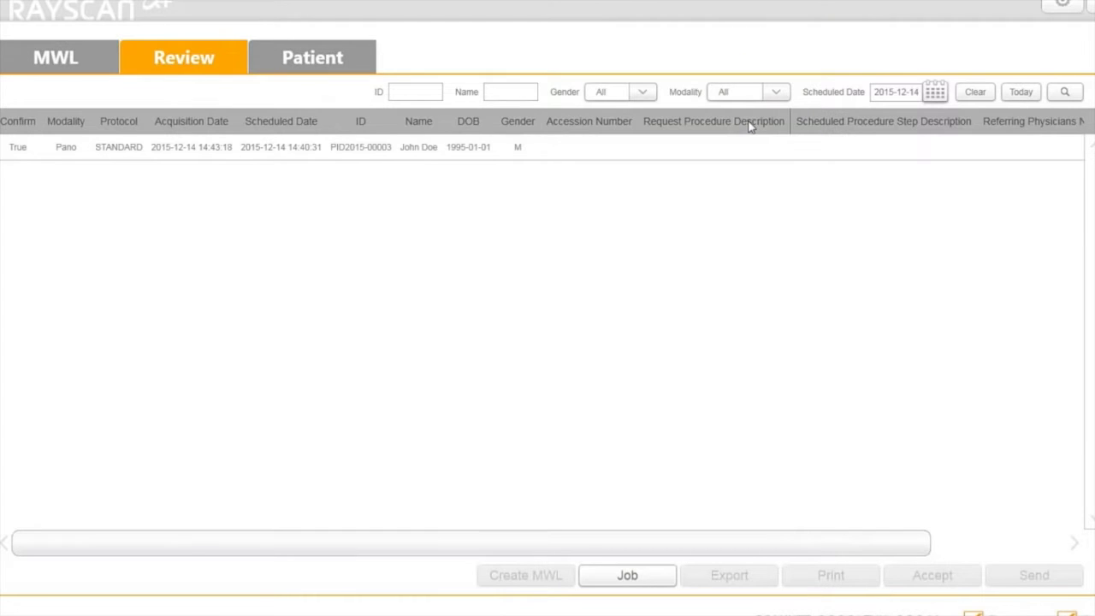
pyautogui.click(736, 153)
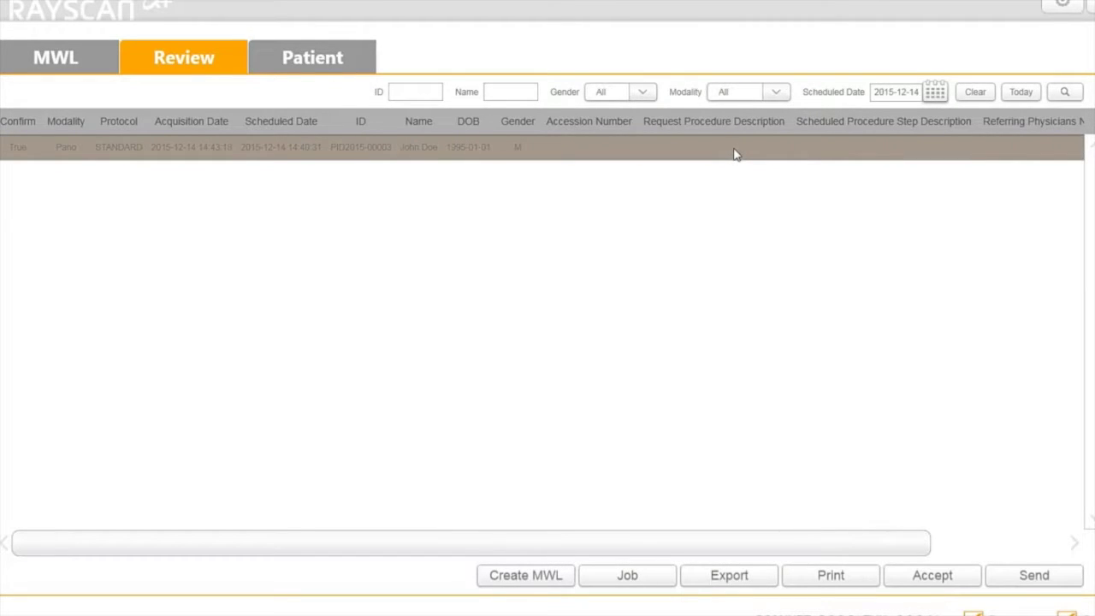
pyautogui.click(769, 580)
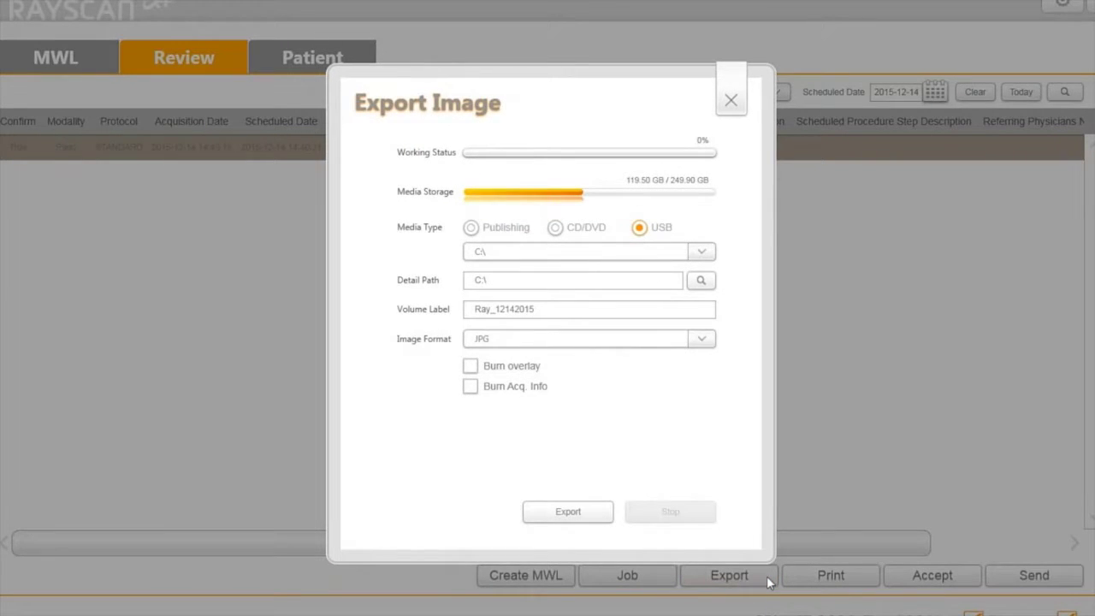
pyautogui.click(729, 105)
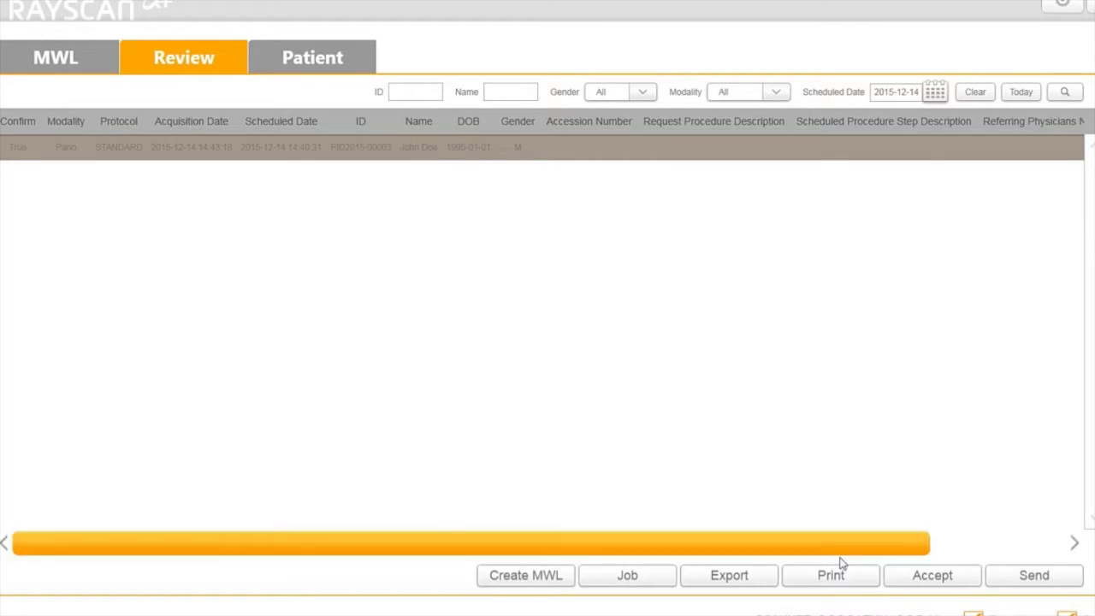
pyautogui.click(852, 585)
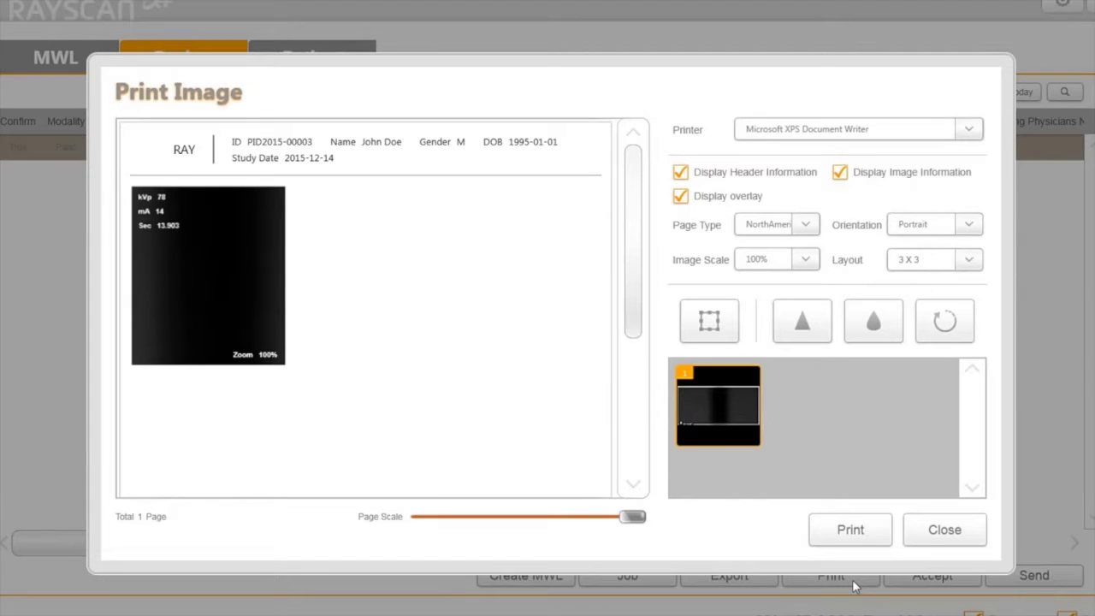
pyautogui.click(915, 537)
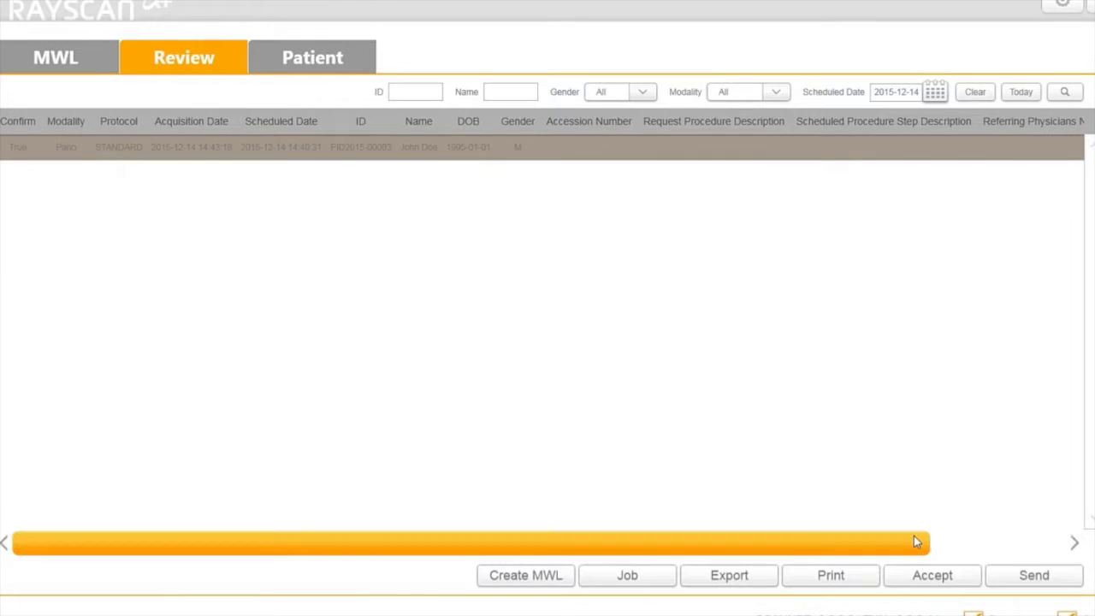
# - Open the acquired image in Confirm Image, rotate it a full 360°, and zoom in and out
pyautogui.click(971, 586)
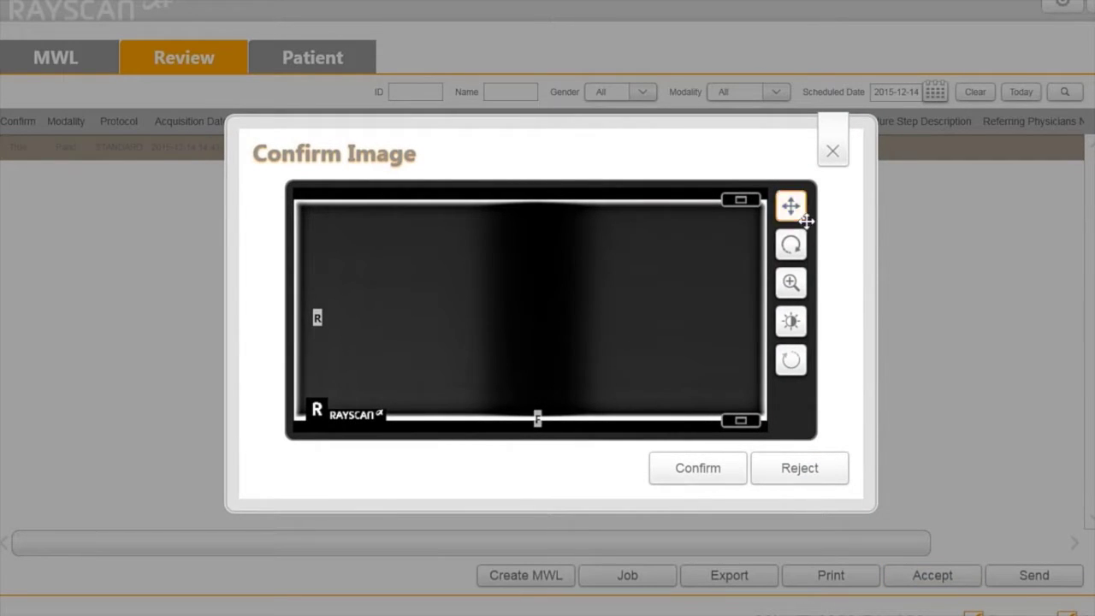
pyautogui.moveTo(667, 308)
pyautogui.mouseDown()
pyautogui.moveTo(667, 289)
pyautogui.moveTo(669, 317)
pyautogui.moveTo(669, 306)
pyautogui.mouseUp()
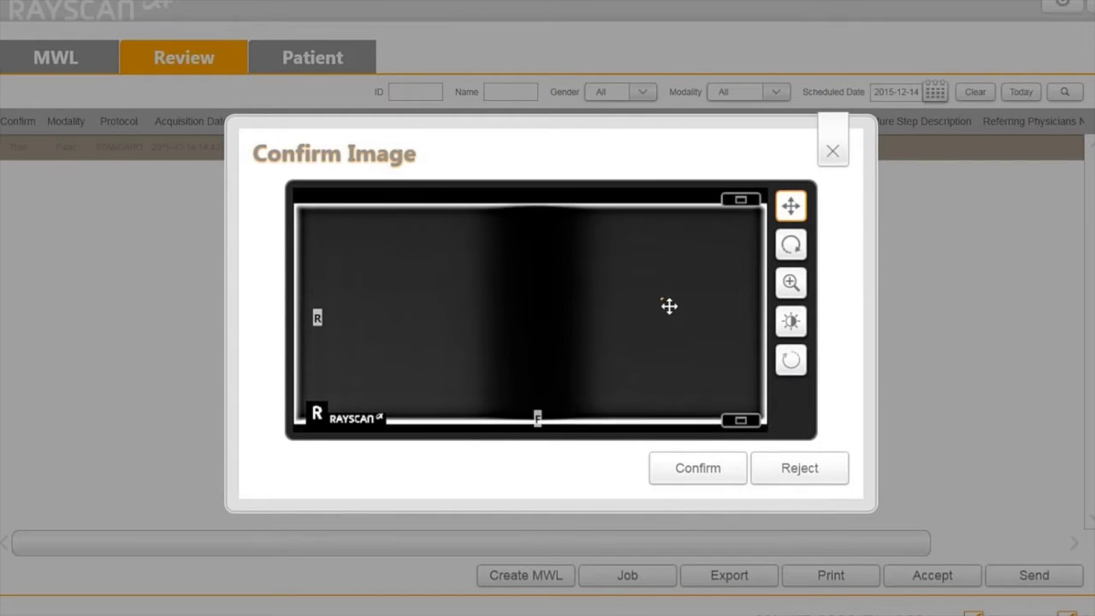
pyautogui.click(788, 256)
pyautogui.click(788, 256)
pyautogui.click(789, 255)
pyautogui.click(789, 256)
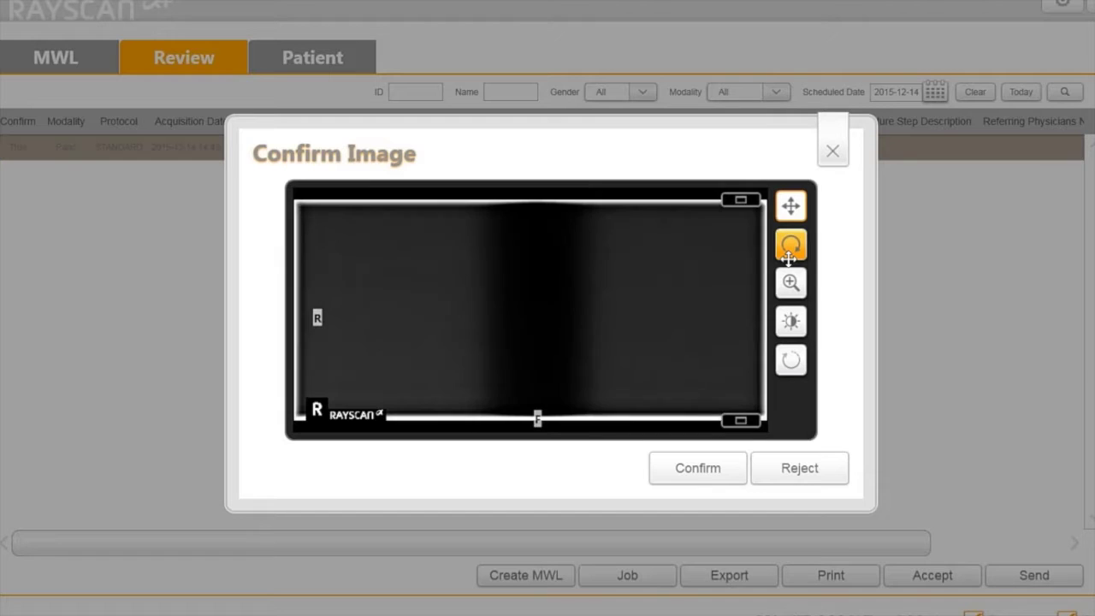
pyautogui.click(790, 283)
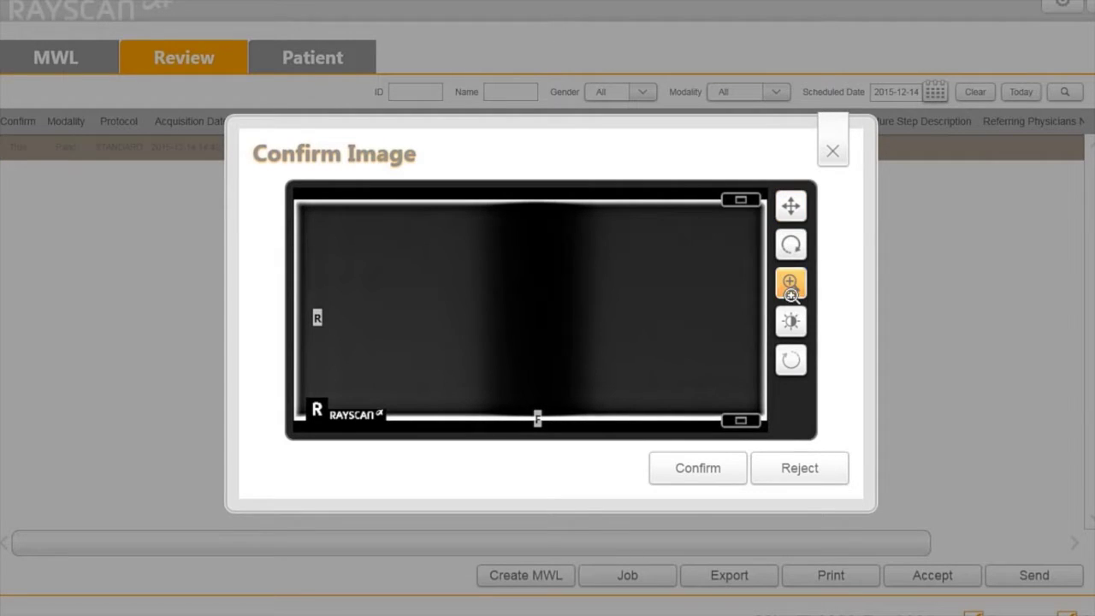
pyautogui.scroll(2, 641, 303)
pyautogui.scroll(-2, 625, 309)
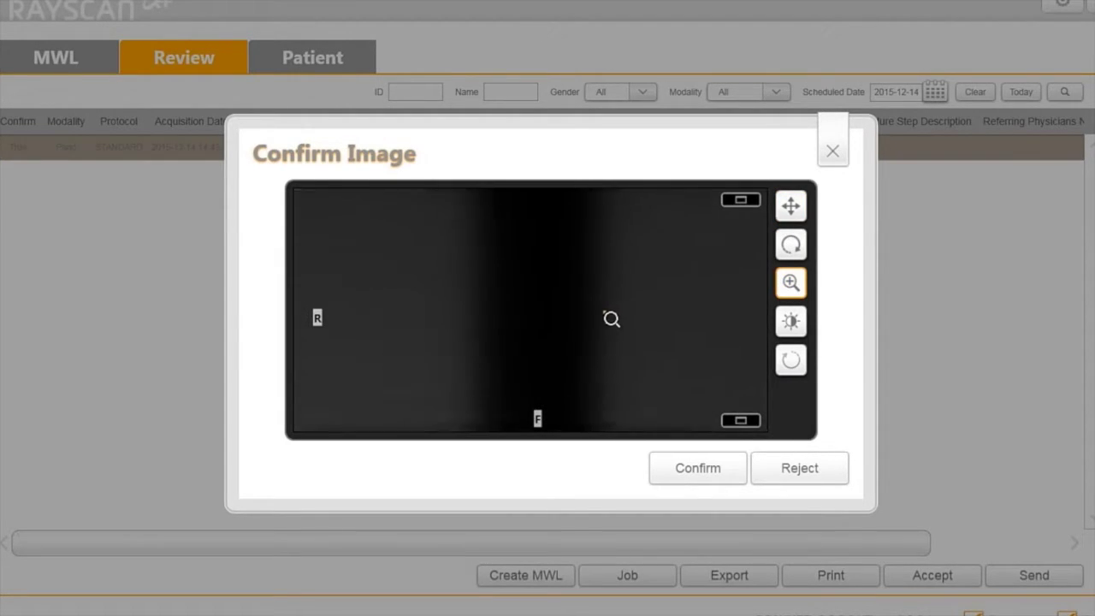
# - Darken the preview and raise its contrast, reset it to original, then close the preview
pyautogui.click(786, 332)
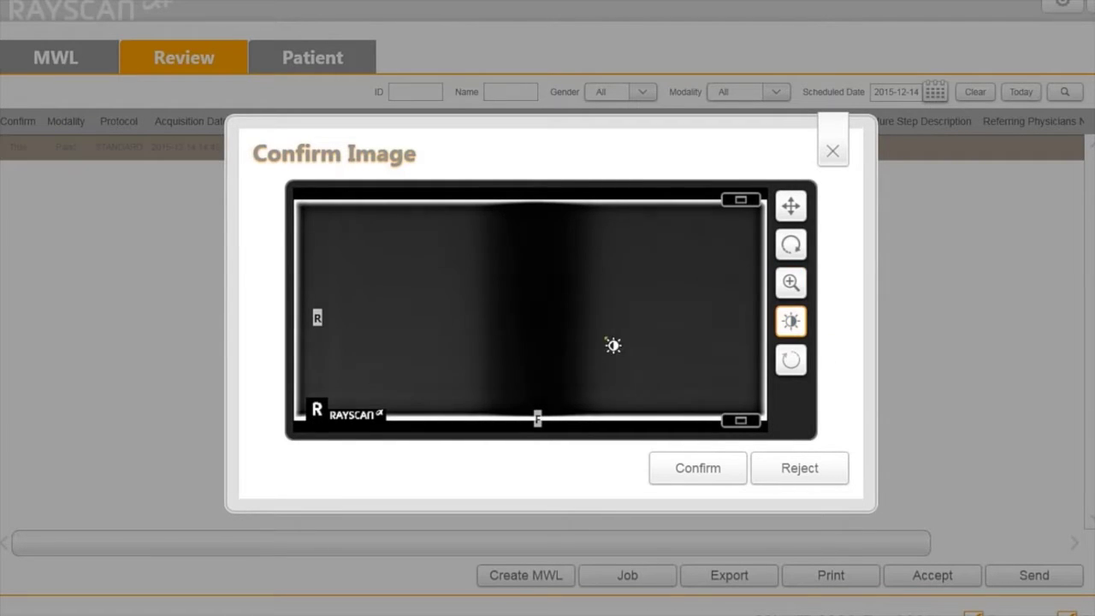
pyautogui.moveTo(633, 226); pyautogui.dragTo(641, 337)
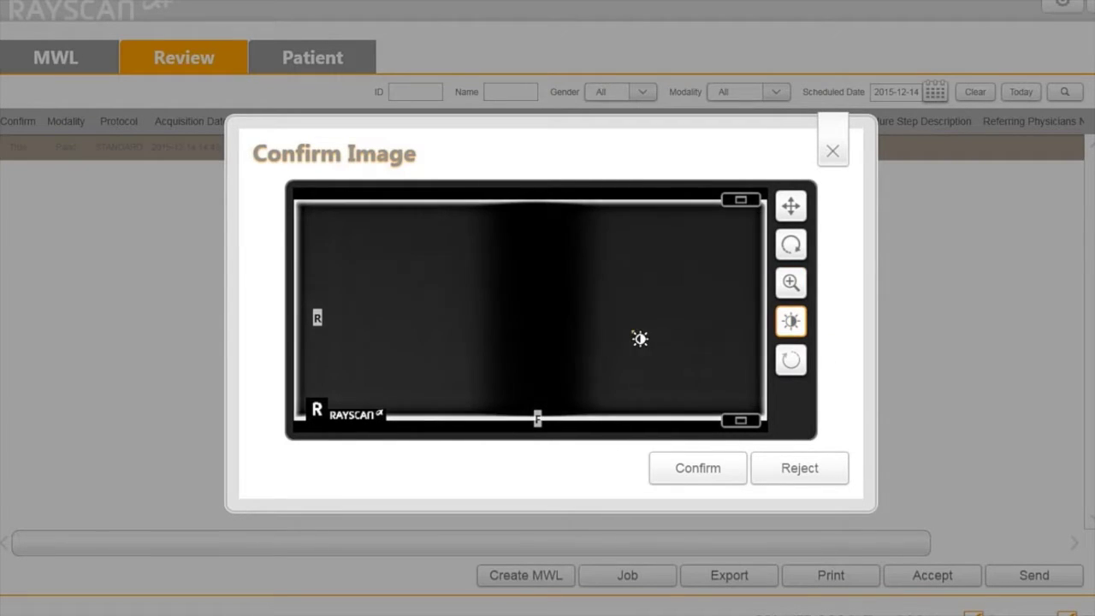
pyautogui.click(794, 372)
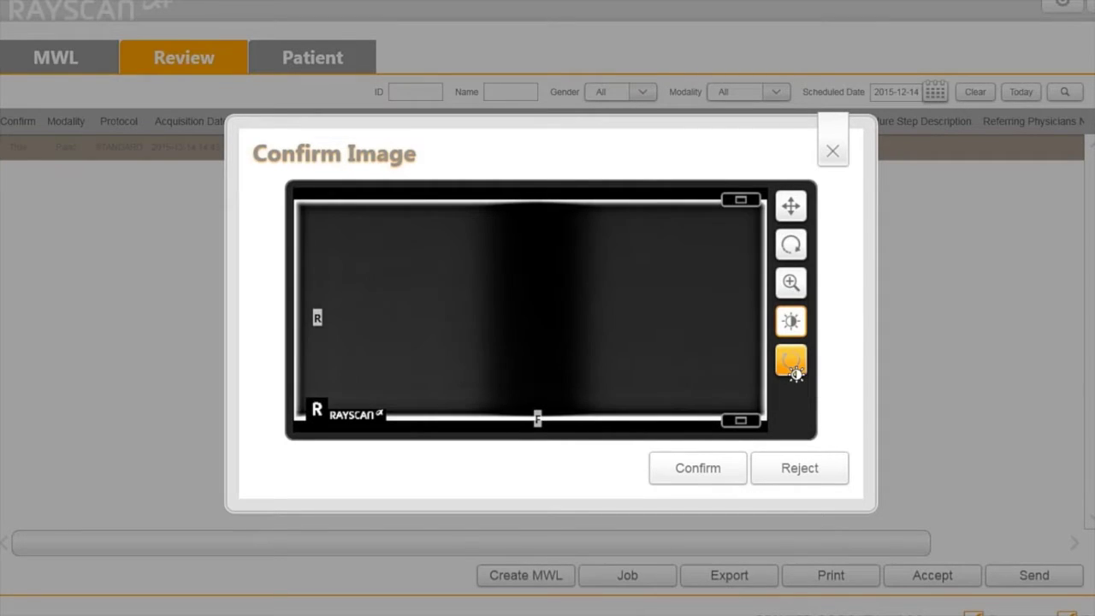
pyautogui.moveTo(746, 203)
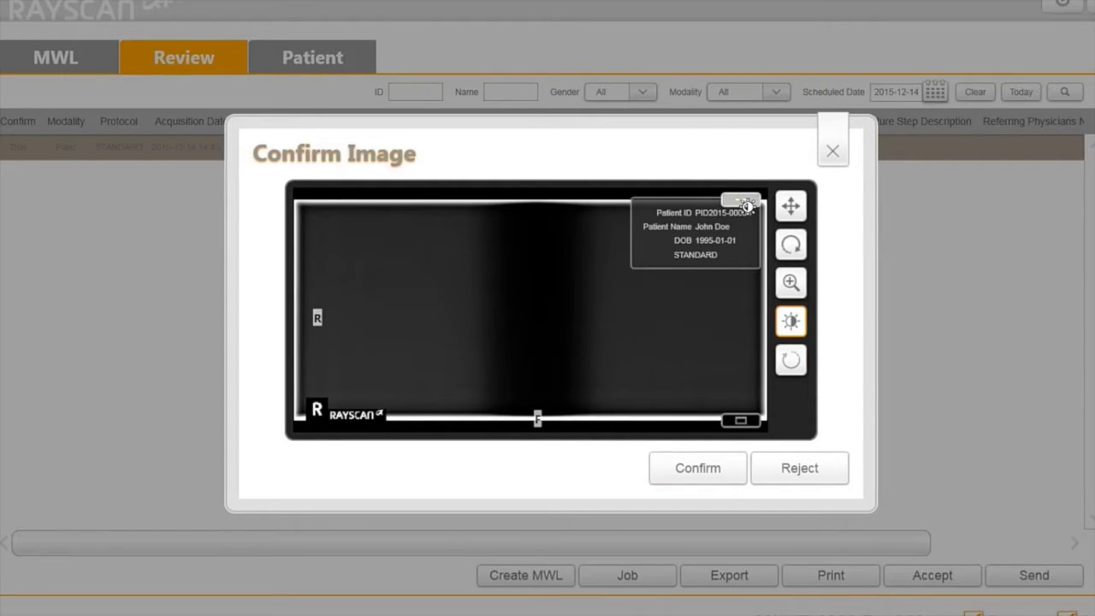
pyautogui.moveTo(766, 430)
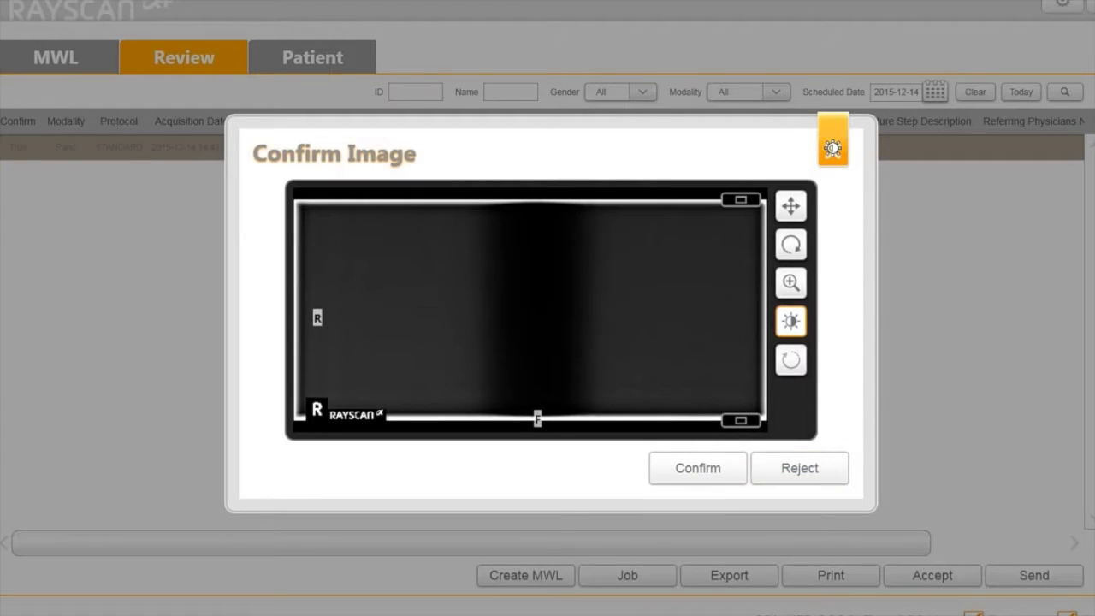
pyautogui.click(827, 147)
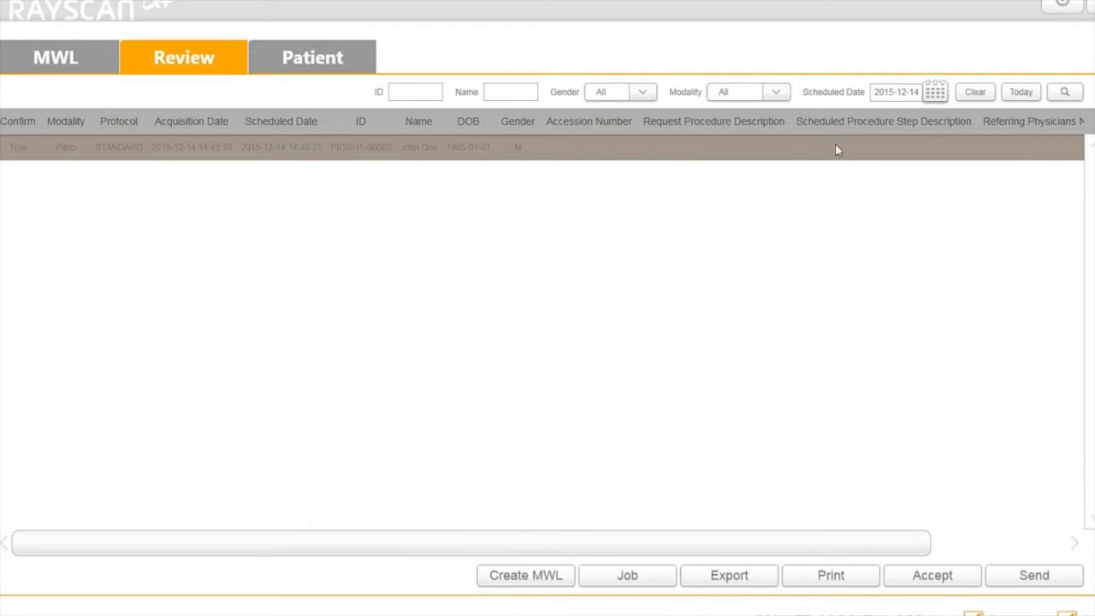
# - Open the Send DICOM options for the acquired image
pyautogui.click(1079, 576)
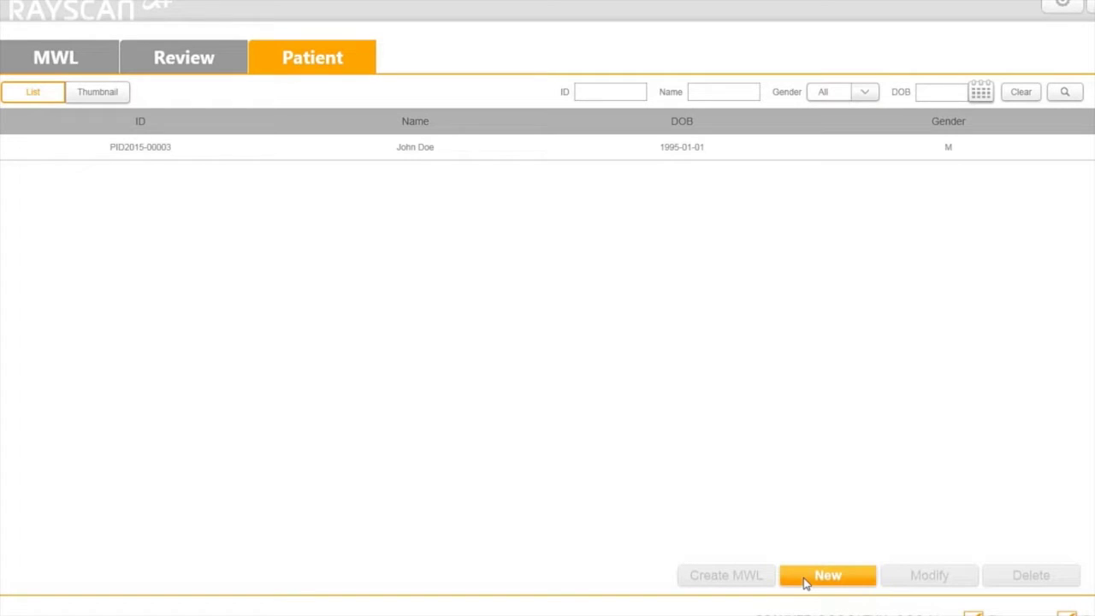
# - Register a new female patient with an auto-generated ID and the patient's name
pyautogui.click(804, 578)
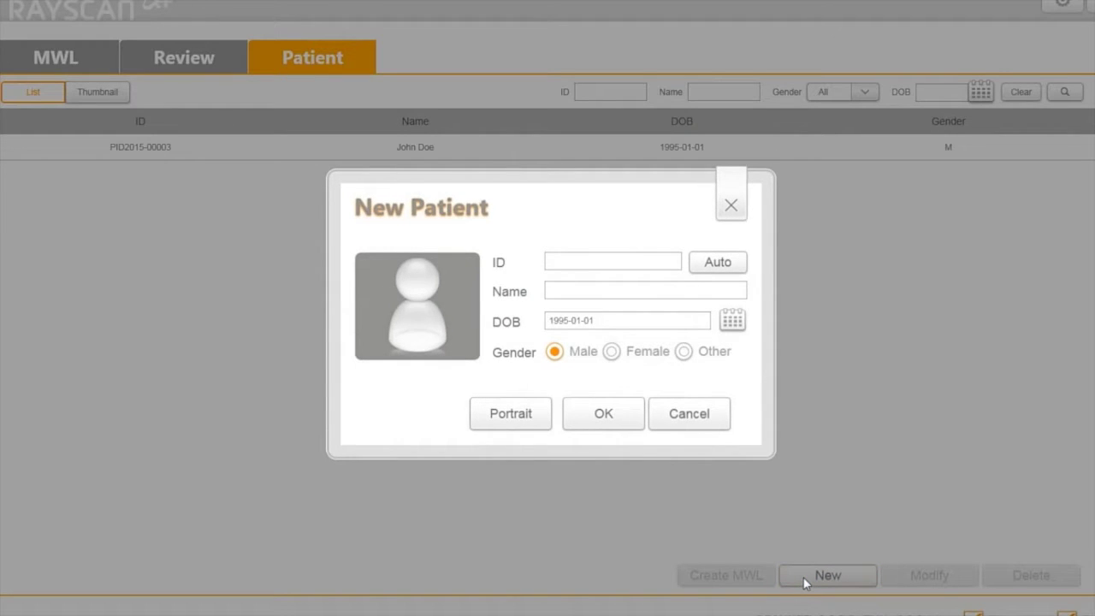
pyautogui.click(731, 269)
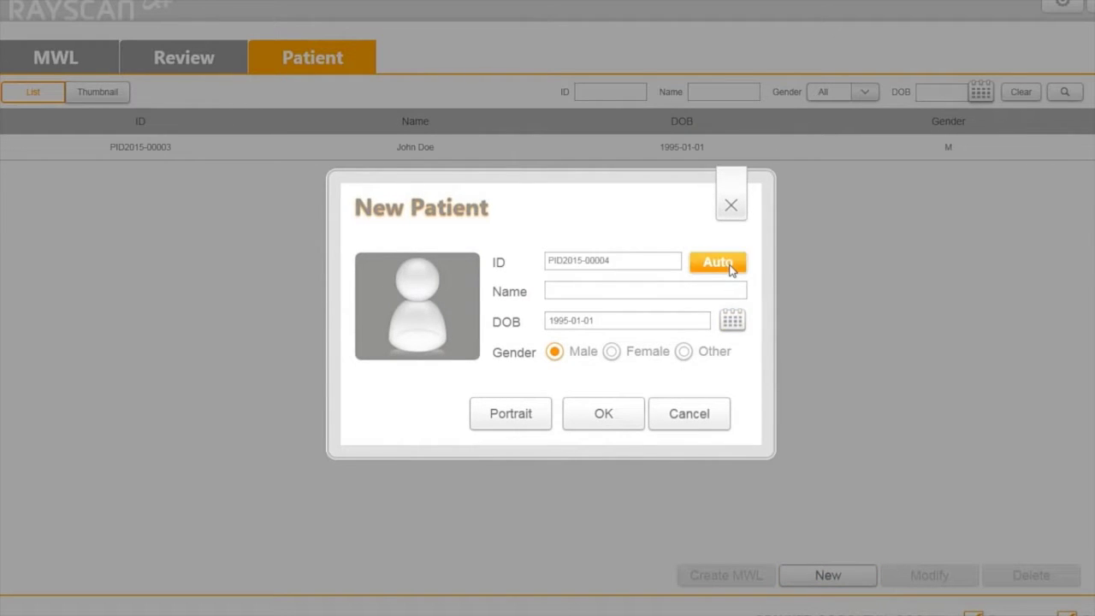
pyautogui.click(734, 292)
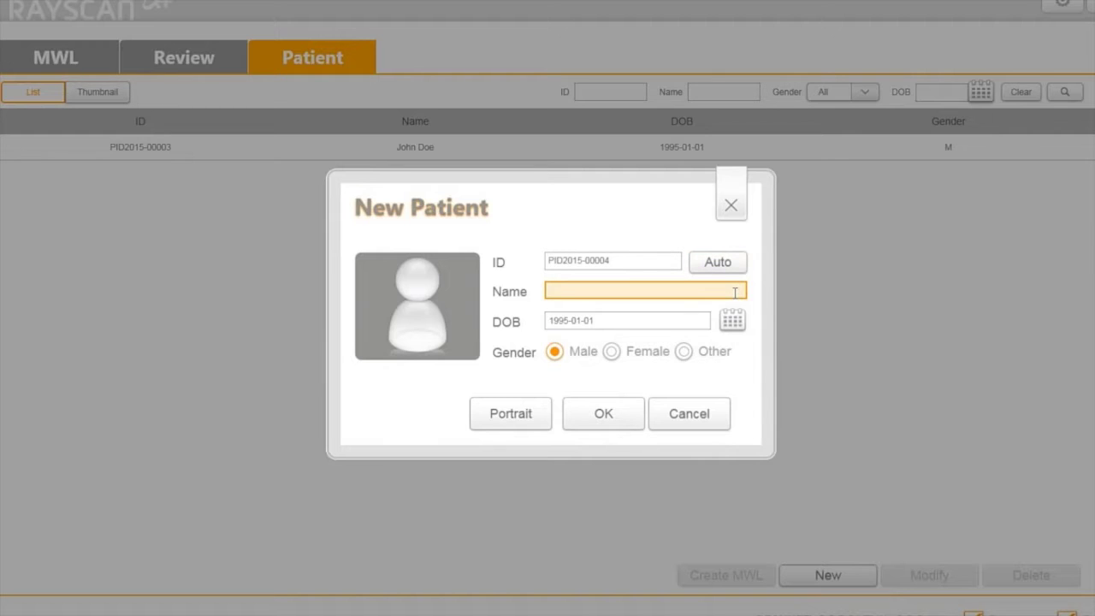
pyautogui.write('Jane Doe')
pyautogui.click(612, 353)
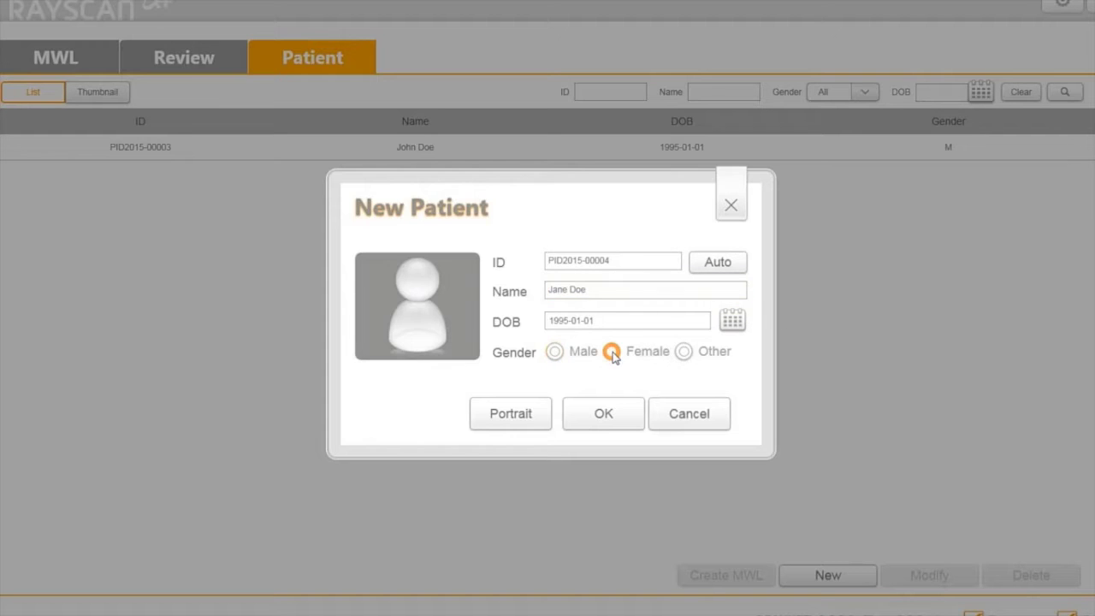
pyautogui.click(628, 417)
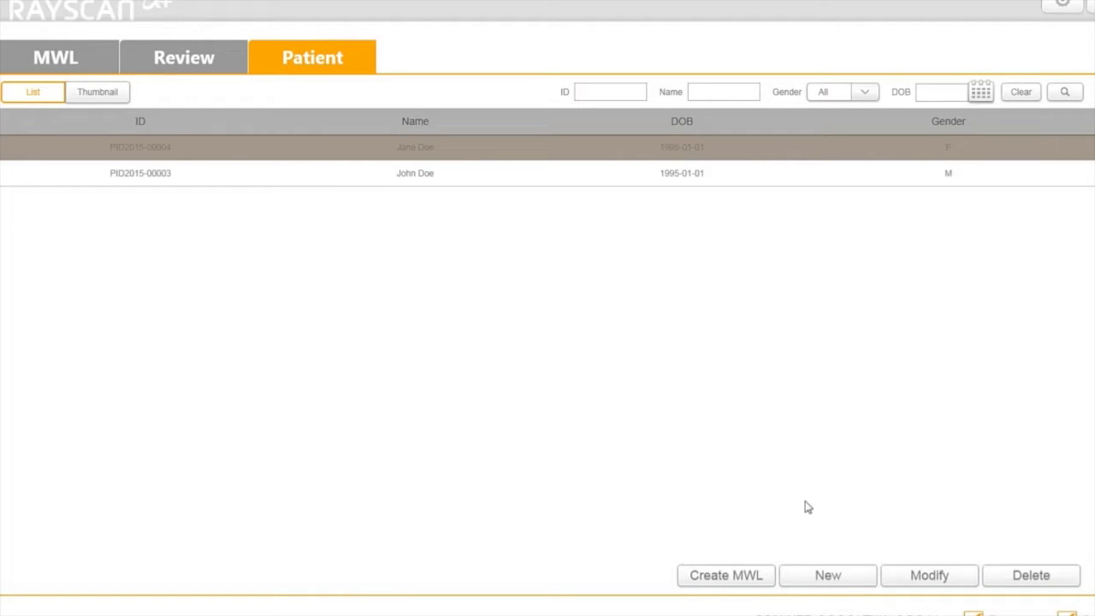
pyautogui.click(902, 581)
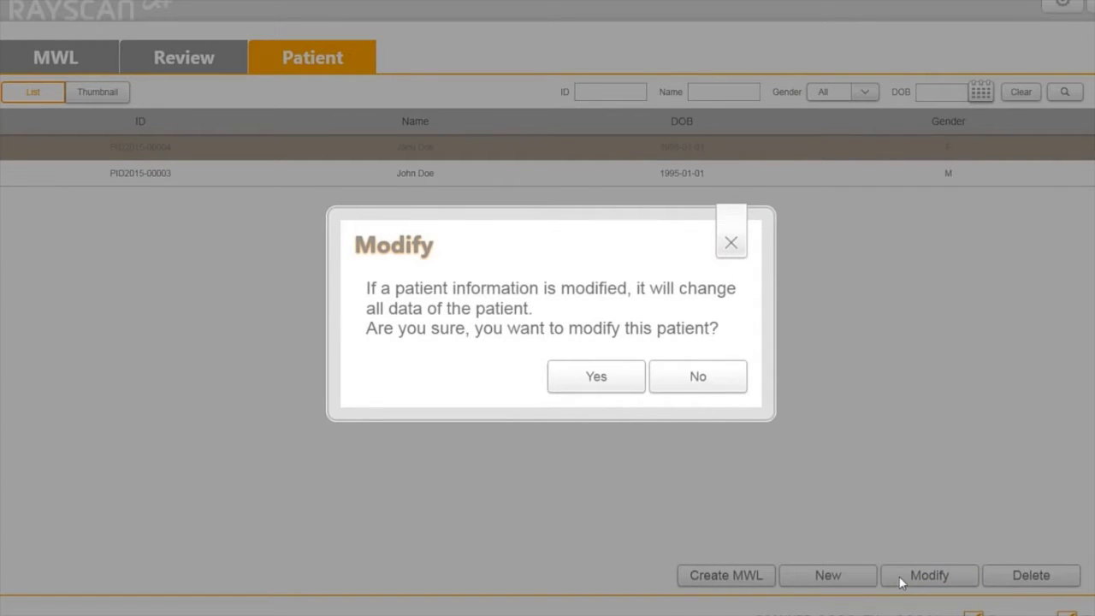
pyautogui.click(627, 385)
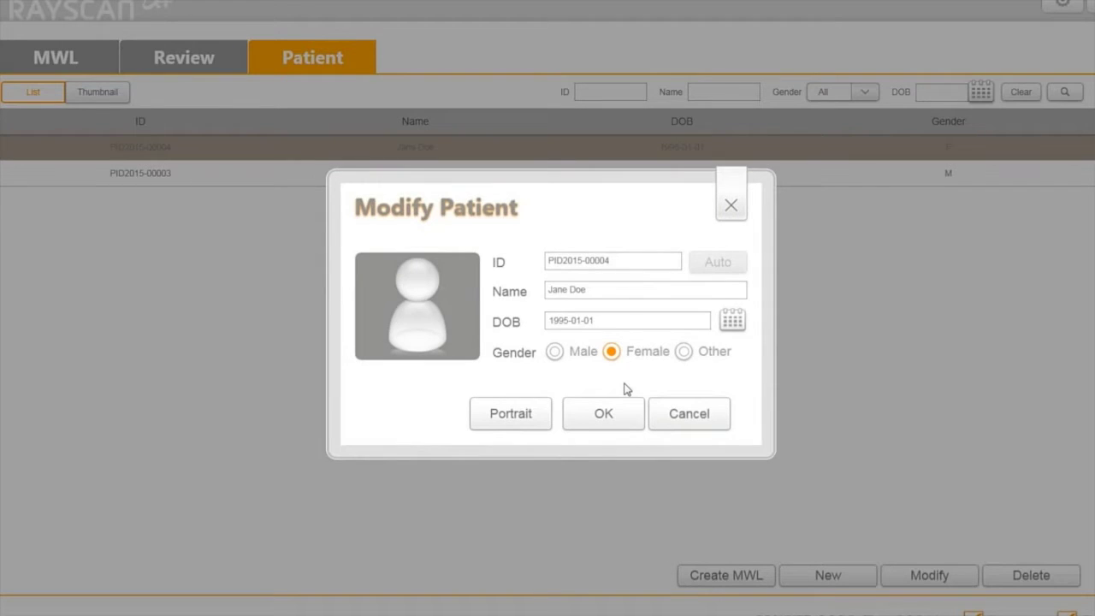
pyautogui.click(743, 325)
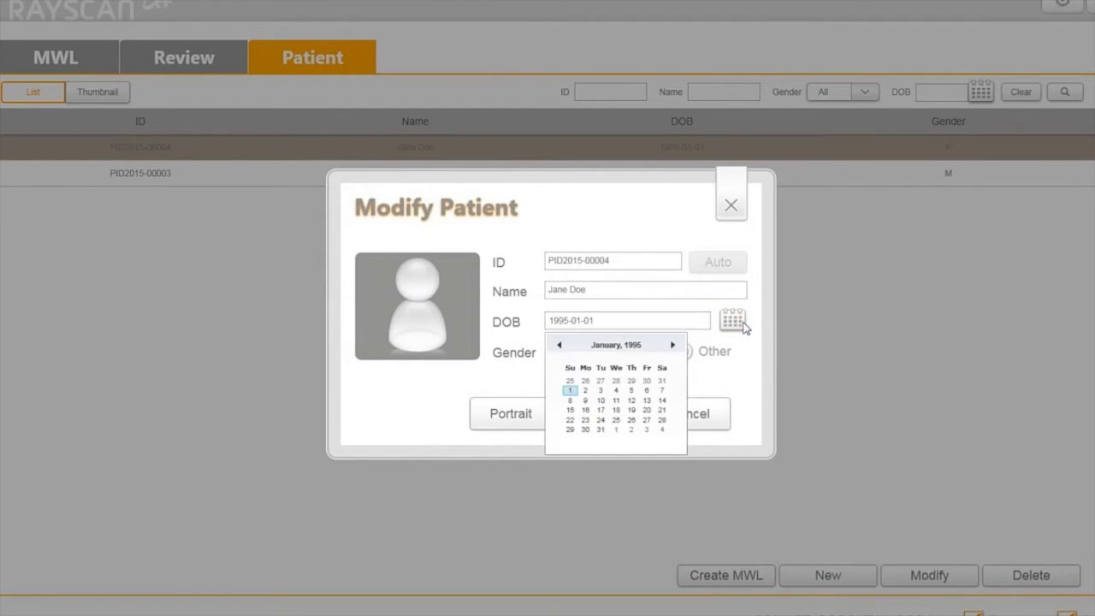
pyautogui.click(646, 410)
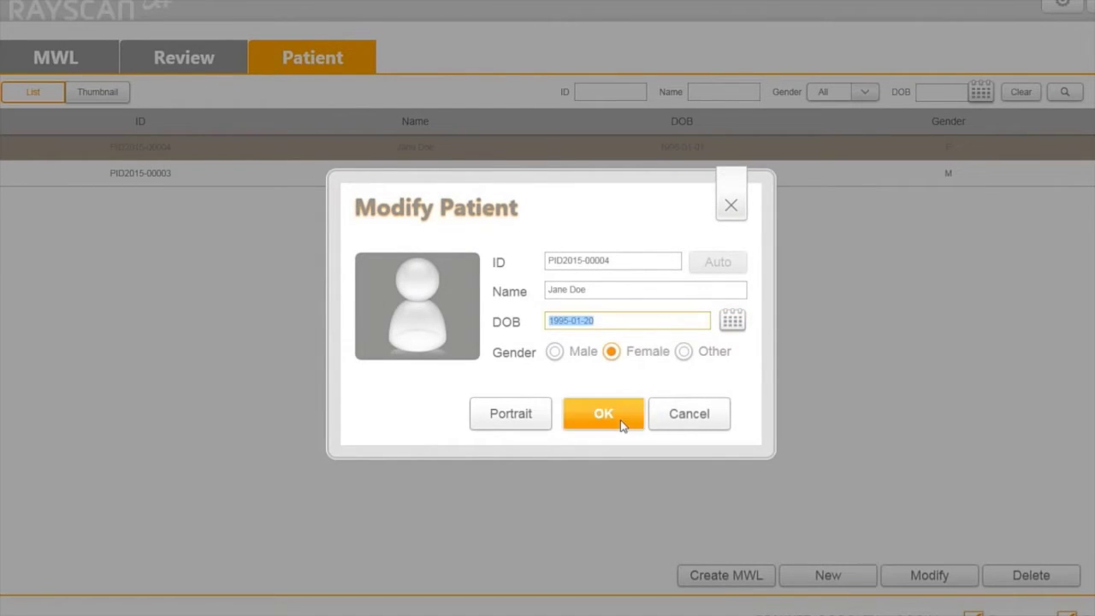
pyautogui.click(621, 425)
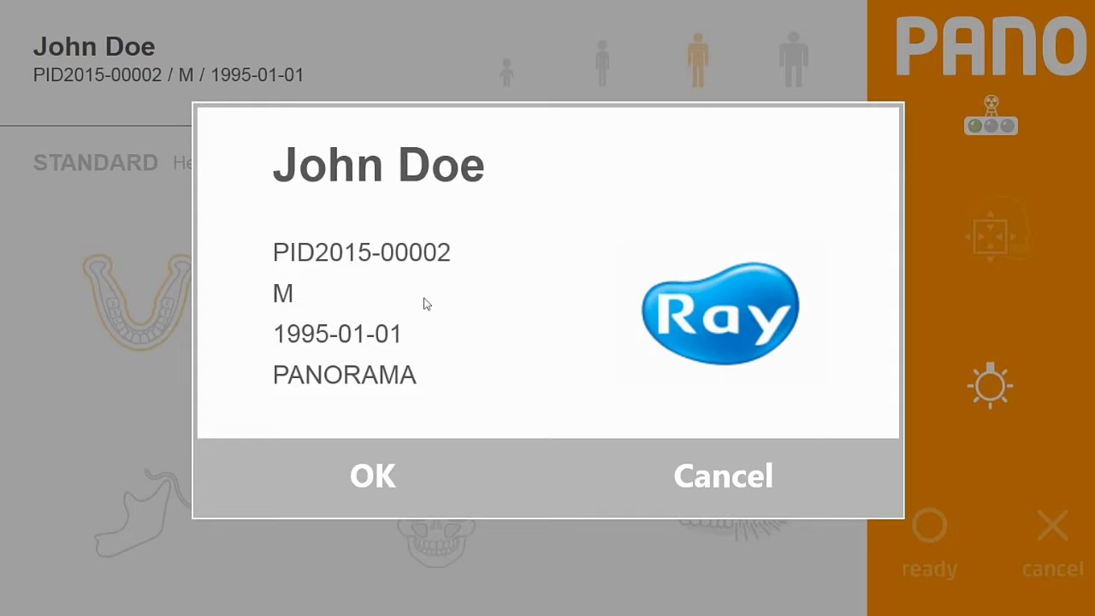
# - Confirm the patient for PANO acquisition and reveal the STANDARD protocol's 78 kVp / 14 mA controls
pyautogui.click(391, 475)
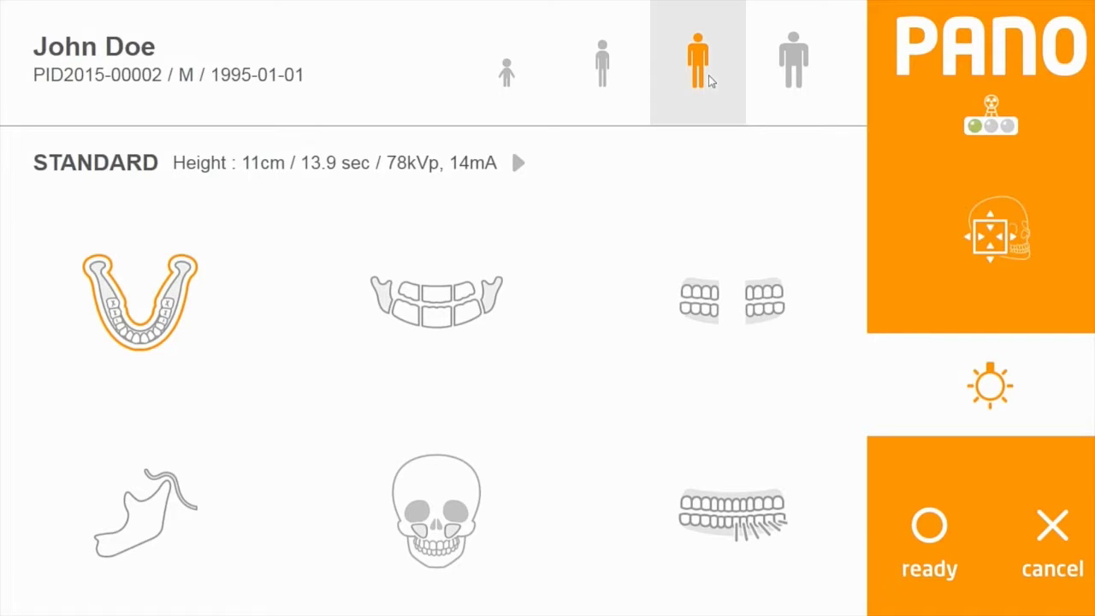
pyautogui.click(518, 162)
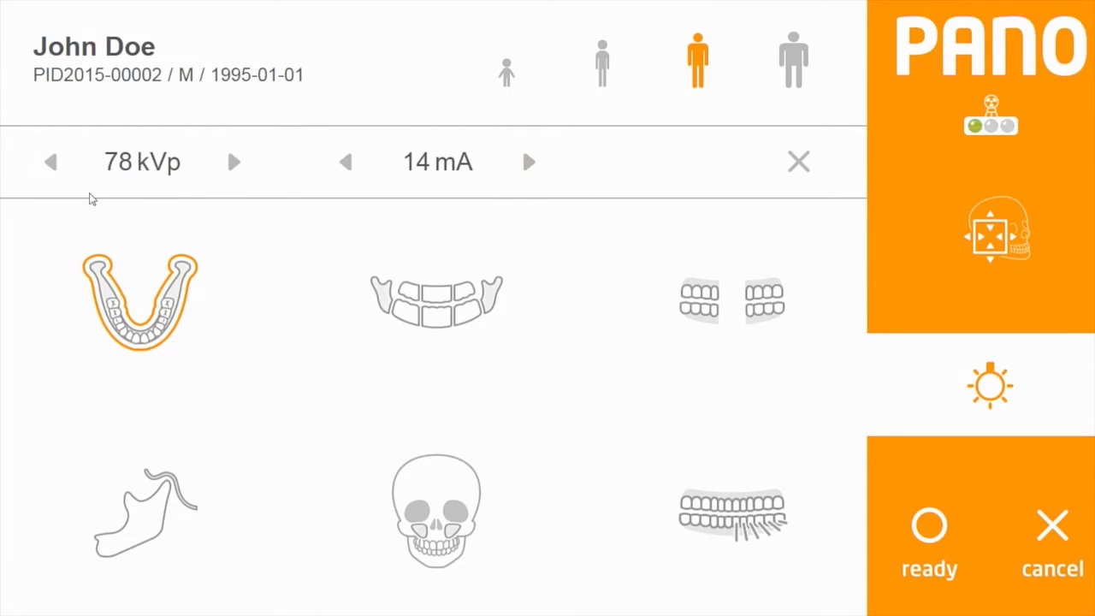
# - Close the exposure controls unchanged at 78 kVp, 14 mA, and choose the second PANO exam type
pyautogui.click(804, 168)
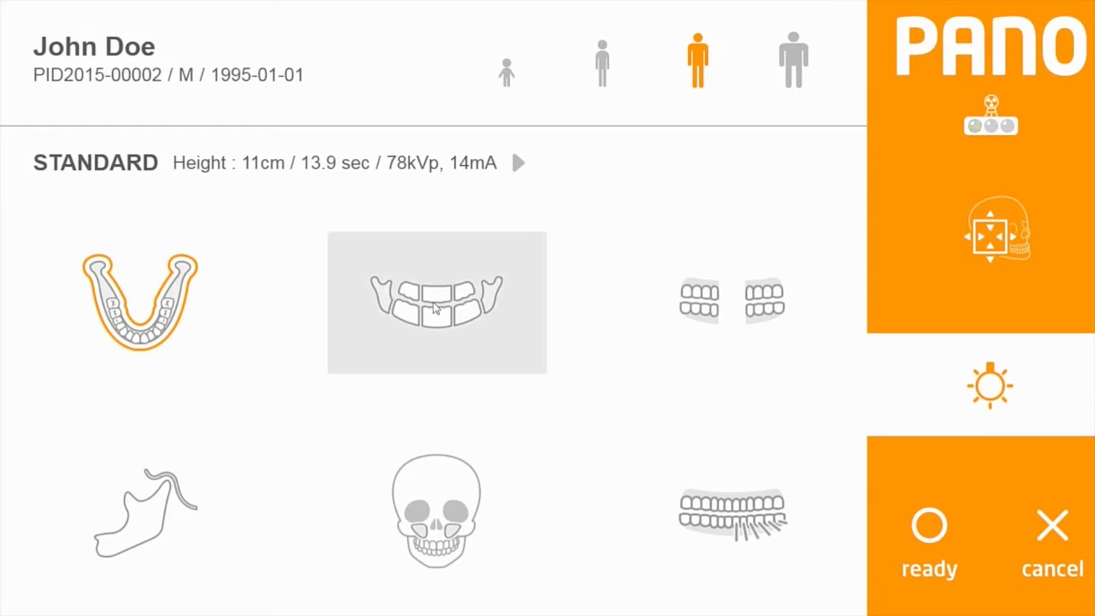
pyautogui.click(435, 309)
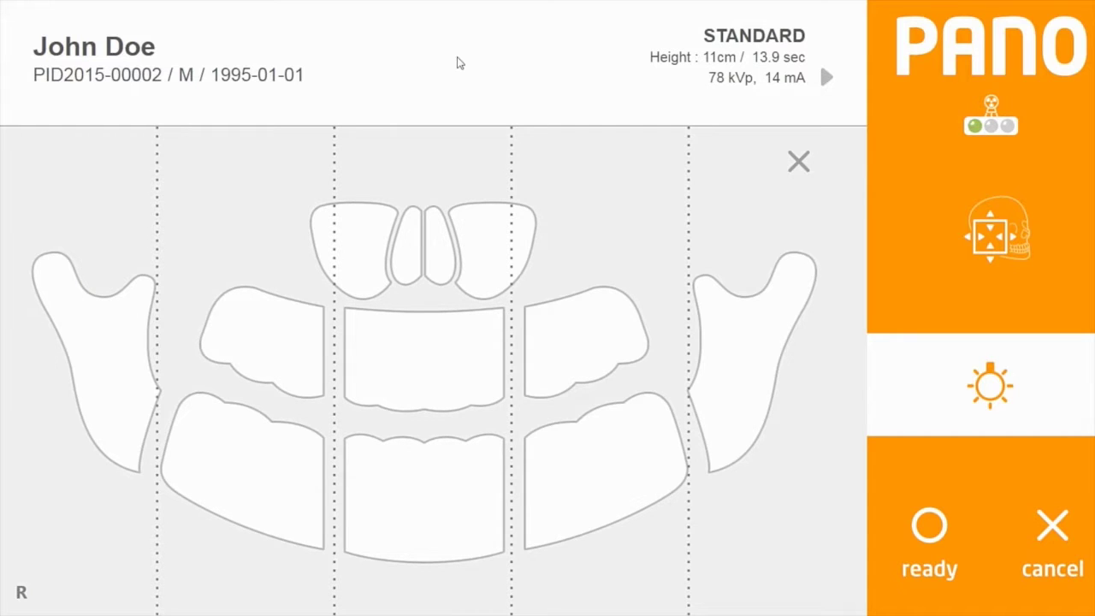
# - Exclude the left and right outer segments from the PANO scan, cutting exposure to 10.2 sec
pyautogui.click(97, 288)
pyautogui.click(758, 298)
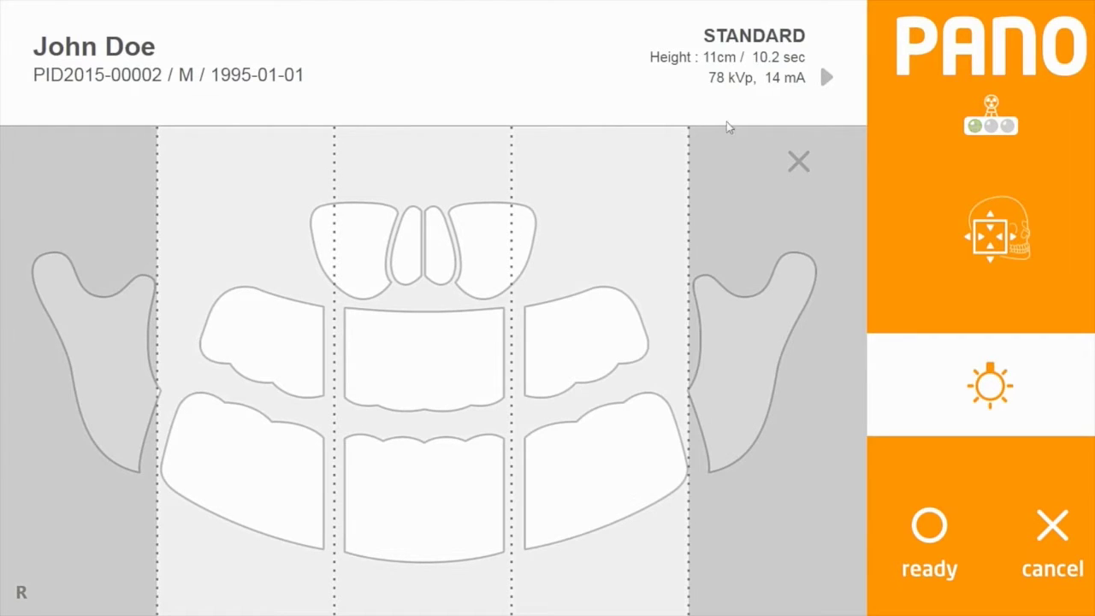
pyautogui.click(800, 162)
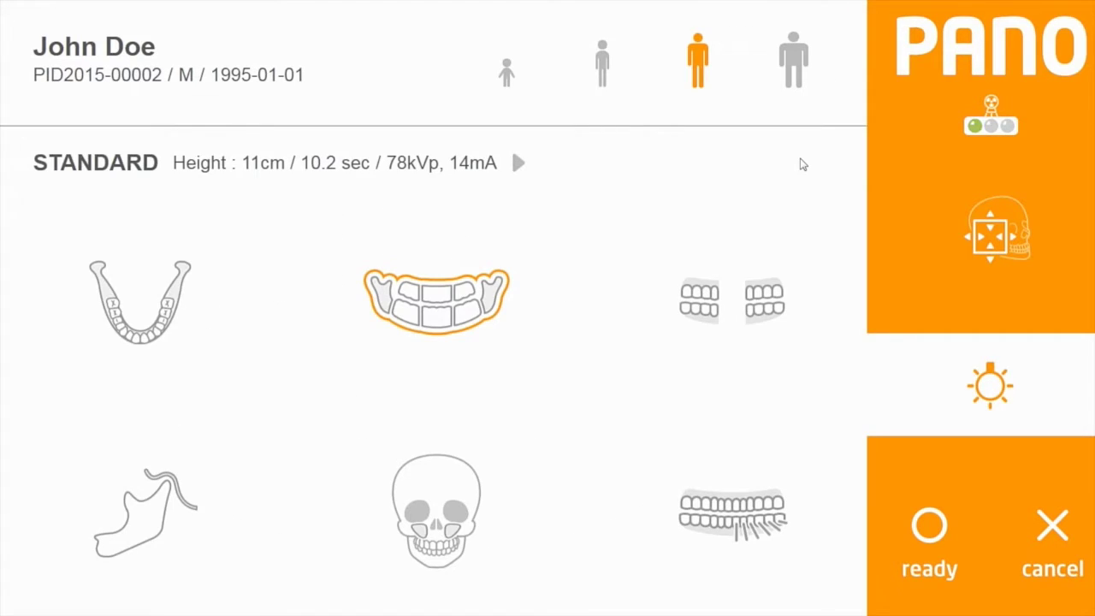
# - Try the Bitewing and TMJ protocols, then go to ORTHOGONAL positioning (11cm, 10.7 sec, 78kVp, 14mA)
pyautogui.click(749, 304)
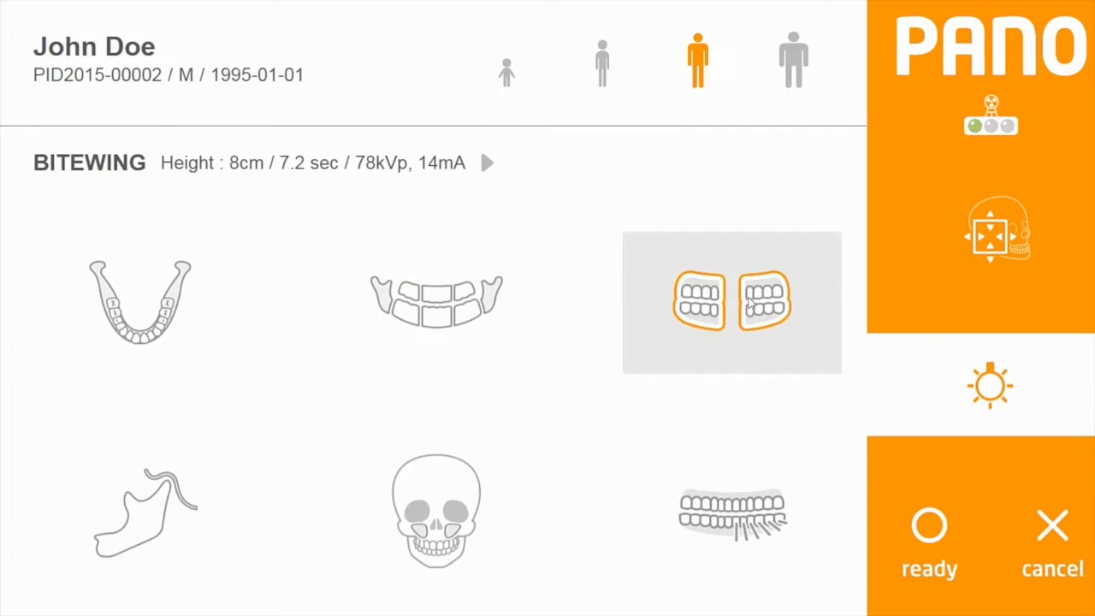
pyautogui.click(157, 539)
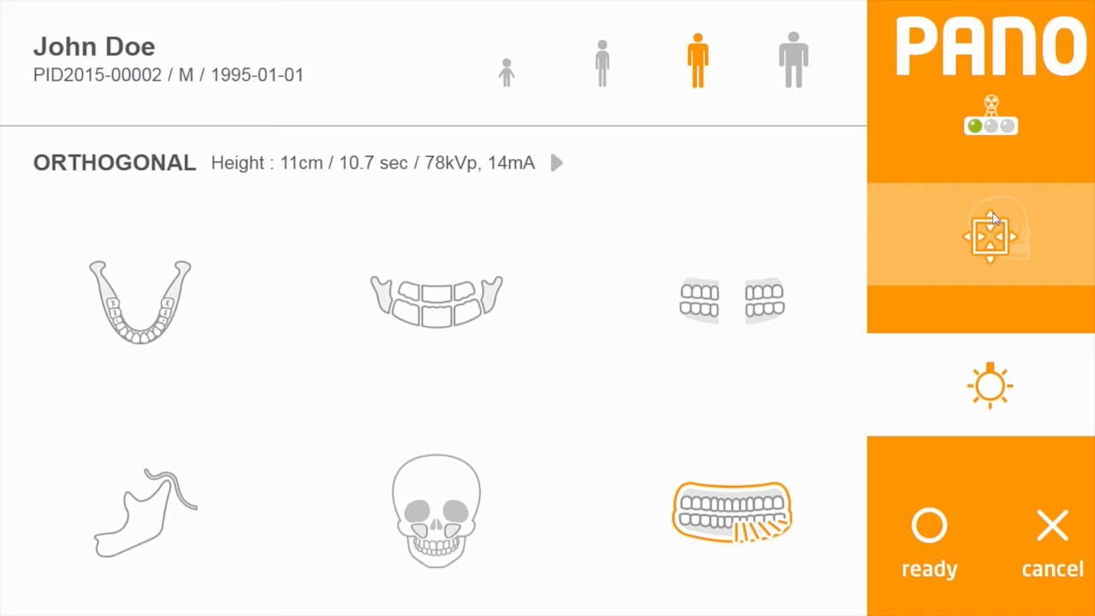
pyautogui.click(992, 218)
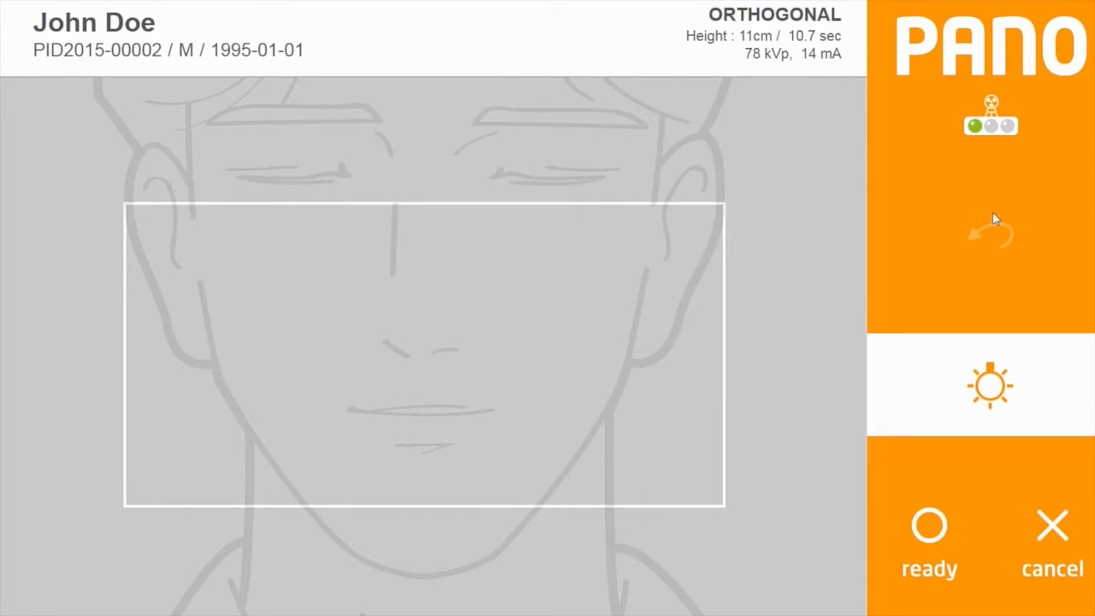
# - Leave the patient positioning view and return to the protocol choices
pyautogui.click(992, 219)
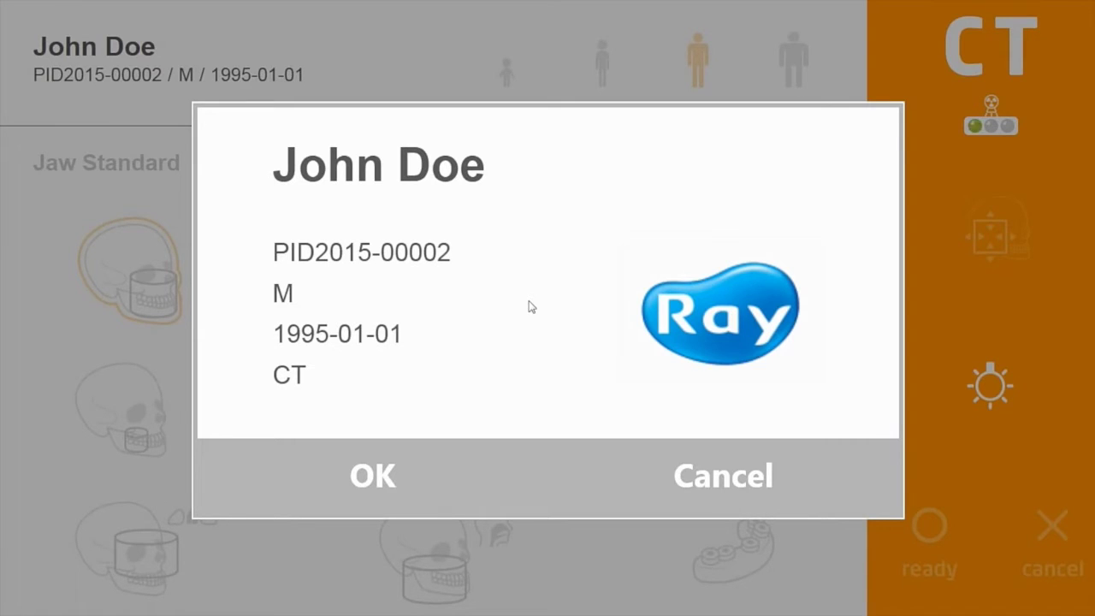
# - Confirm the patient for the CT scan and select the Jaw Fast protocol
pyautogui.click(405, 462)
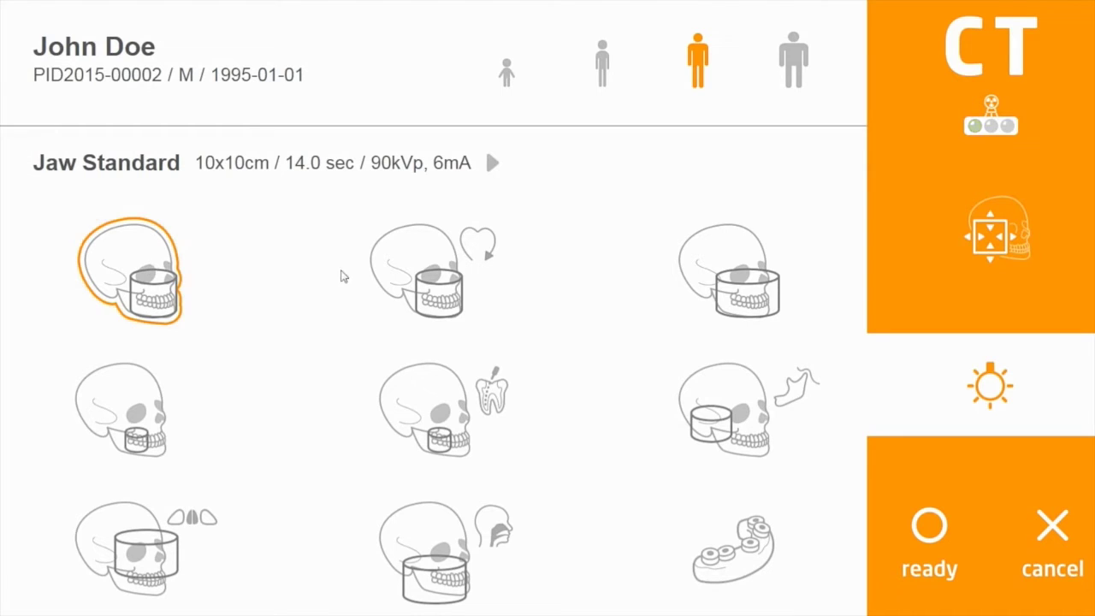
pyautogui.click(434, 275)
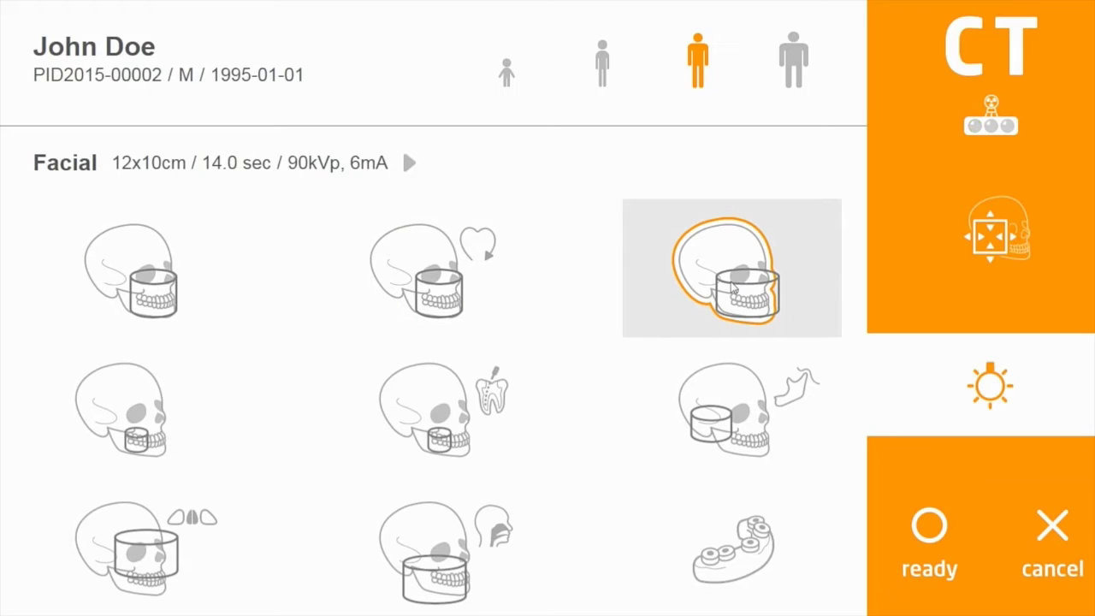
# - Choose CT Teeth (5x5cm, 14.0 sec, 90kVp, 10mA), trying each region, ending on upper-jaw front incisors
pyautogui.click(145, 418)
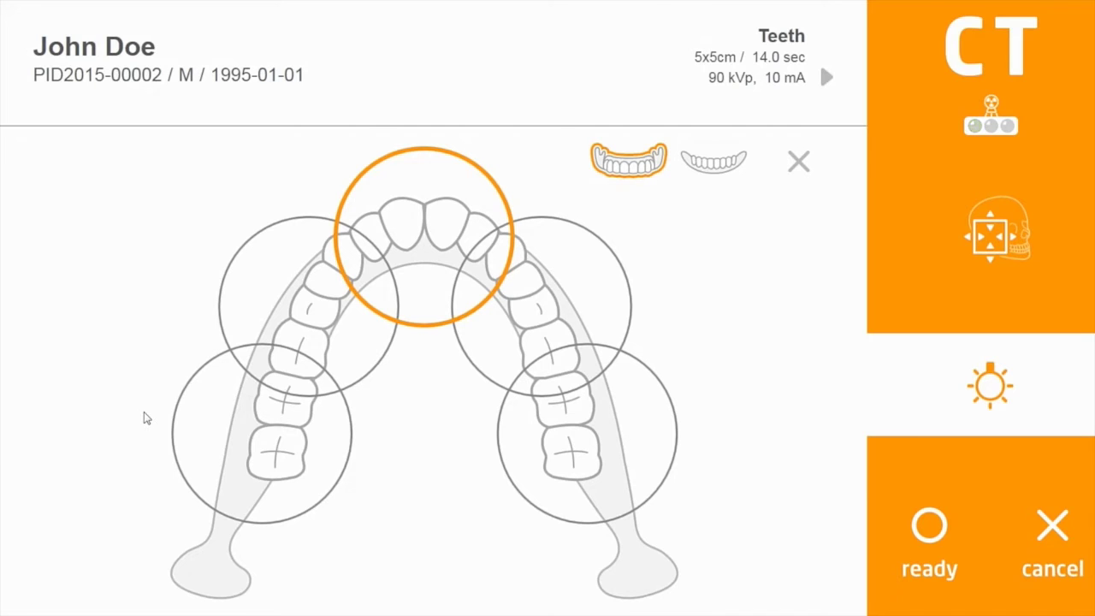
pyautogui.click(257, 447)
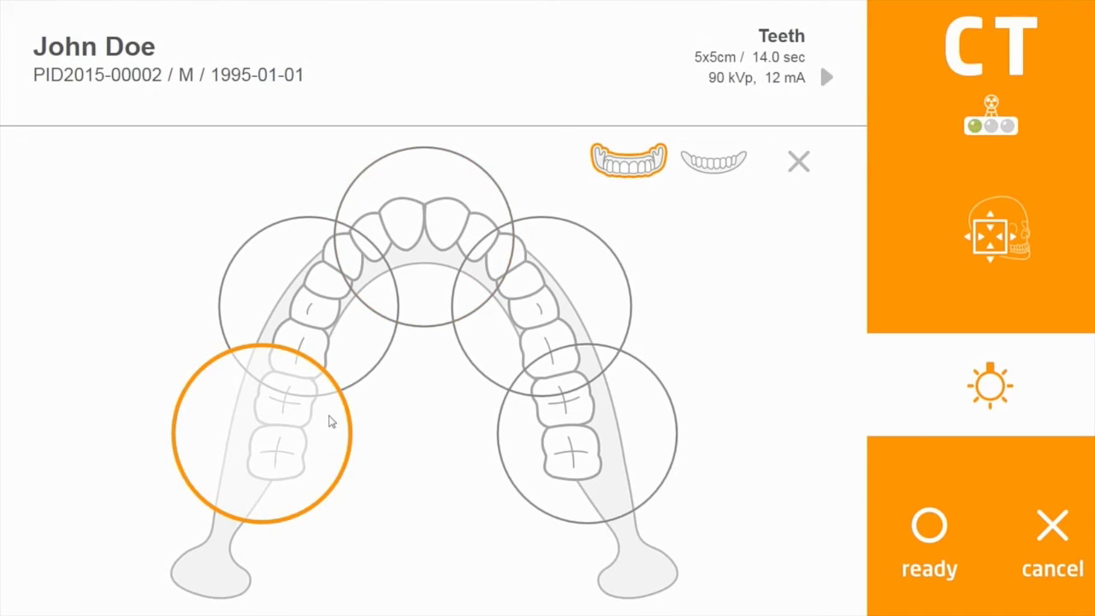
pyautogui.click(542, 340)
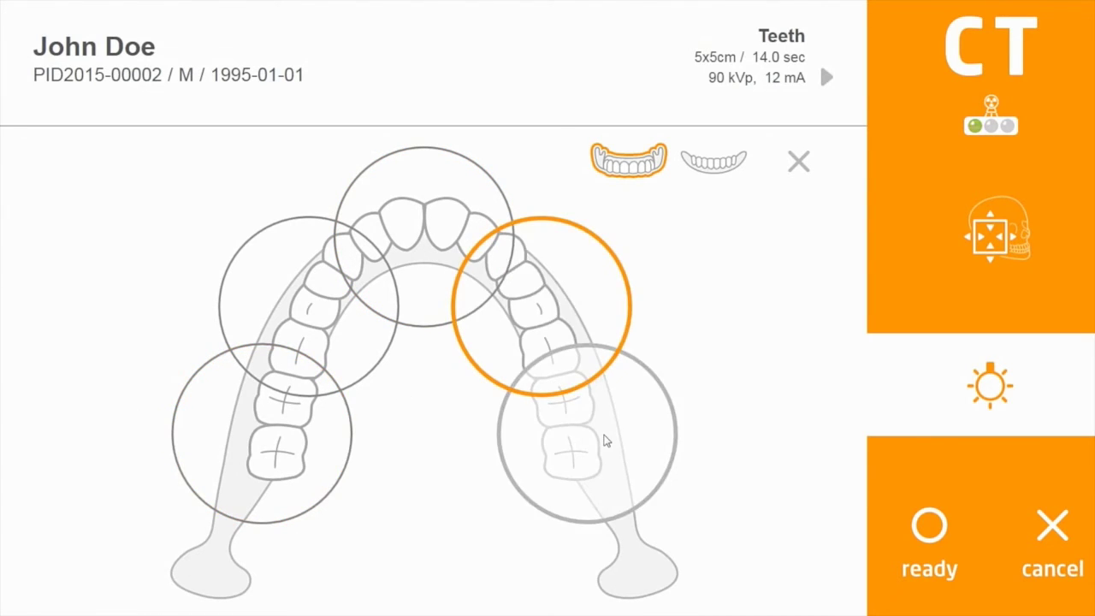
pyautogui.click(605, 441)
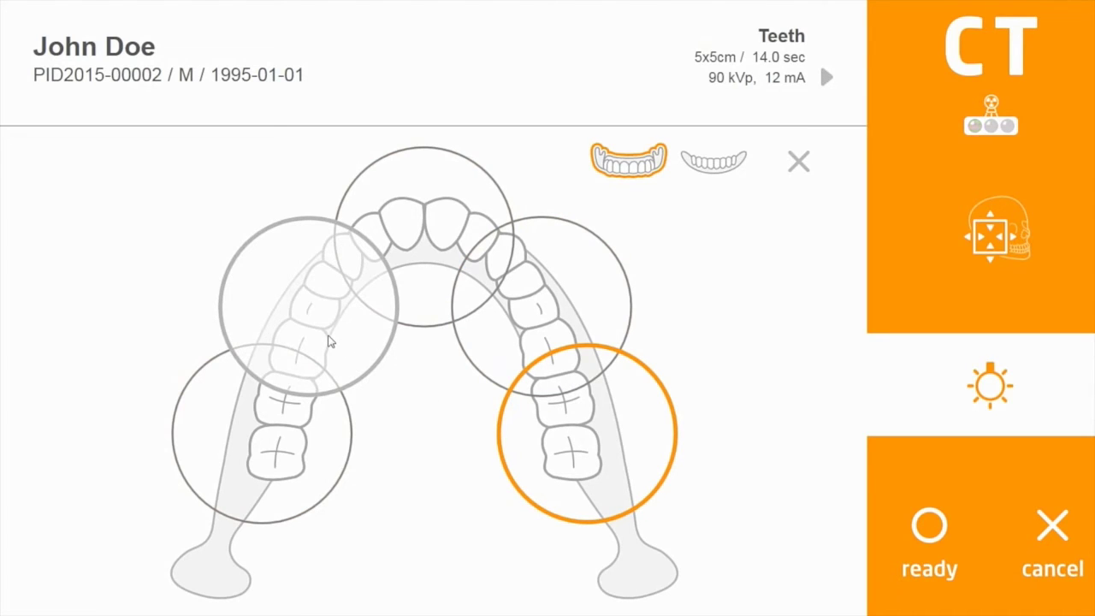
pyautogui.click(330, 341)
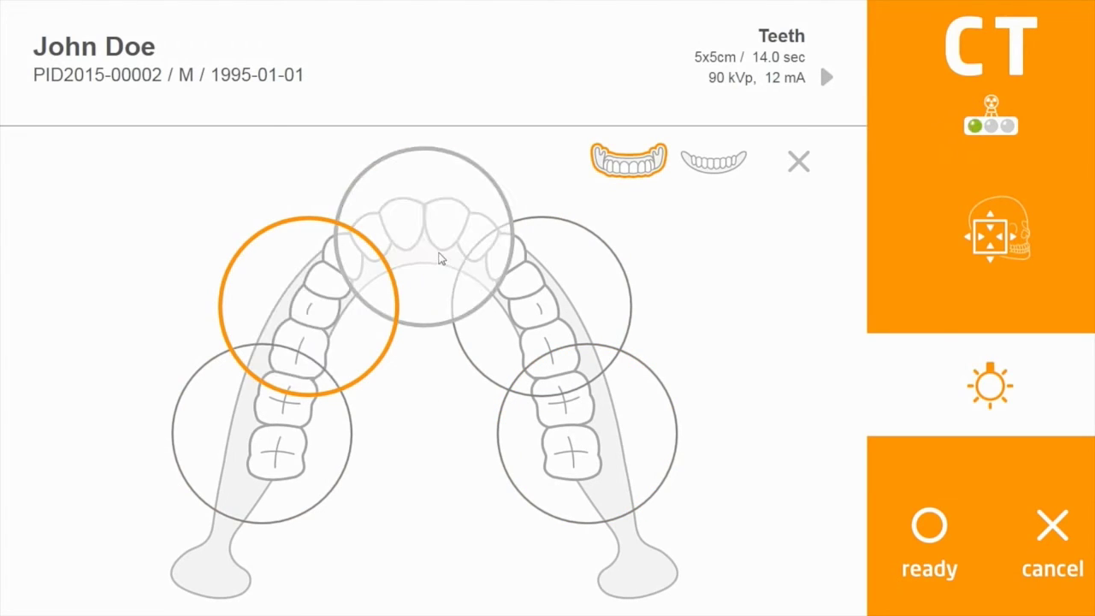
pyautogui.click(441, 259)
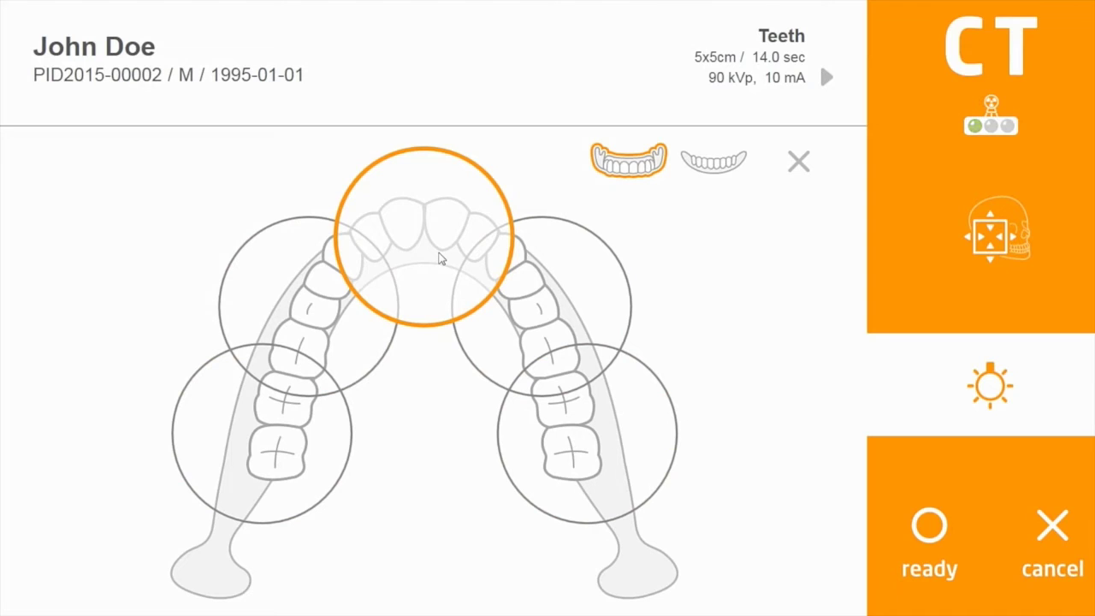
pyautogui.click(716, 174)
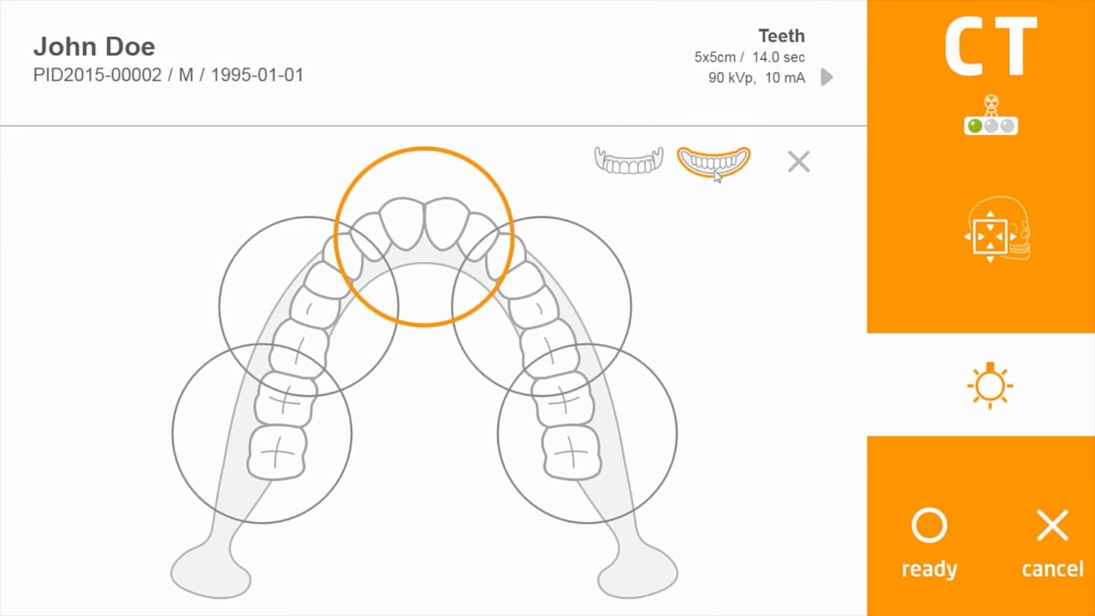
pyautogui.click(633, 174)
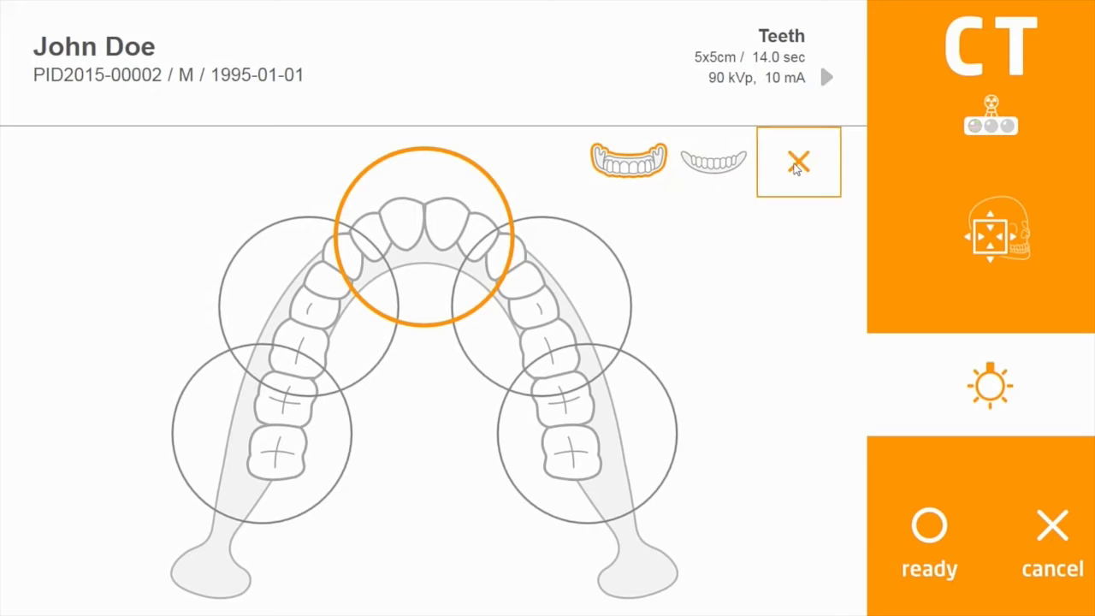
pyautogui.click(796, 167)
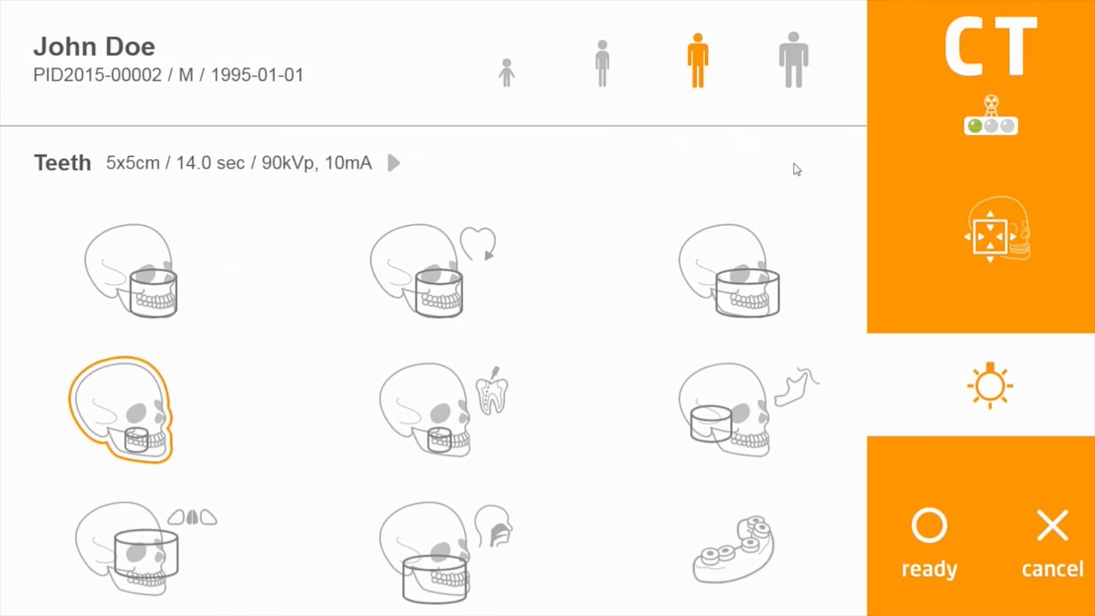
# - Try the Endodontics protocol on the lower-left molar and upper-right regions, then the lower jaw
pyautogui.click(472, 399)
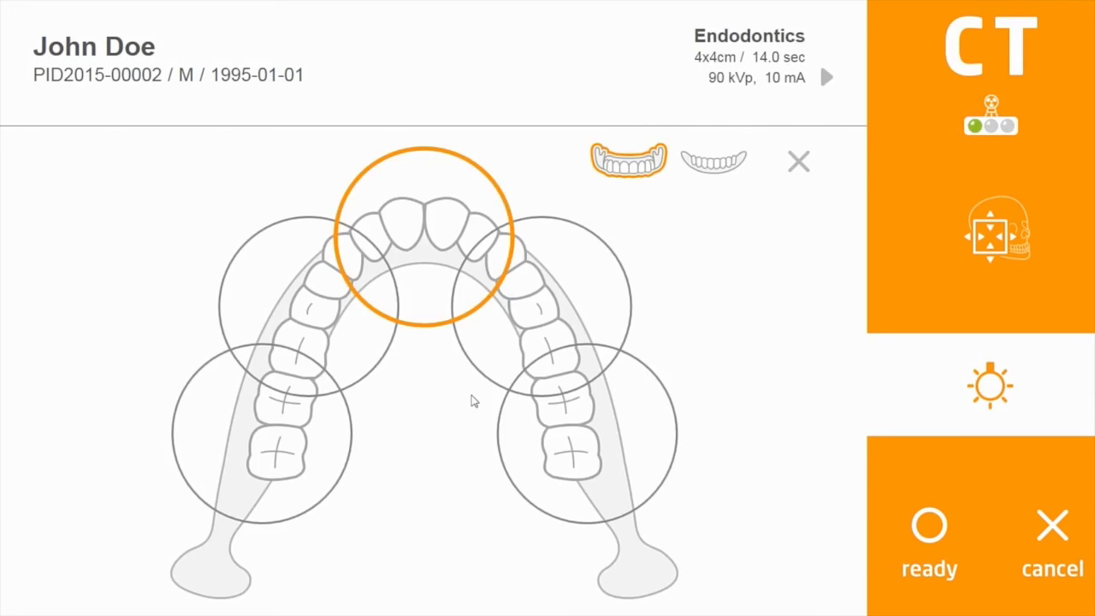
pyautogui.click(295, 445)
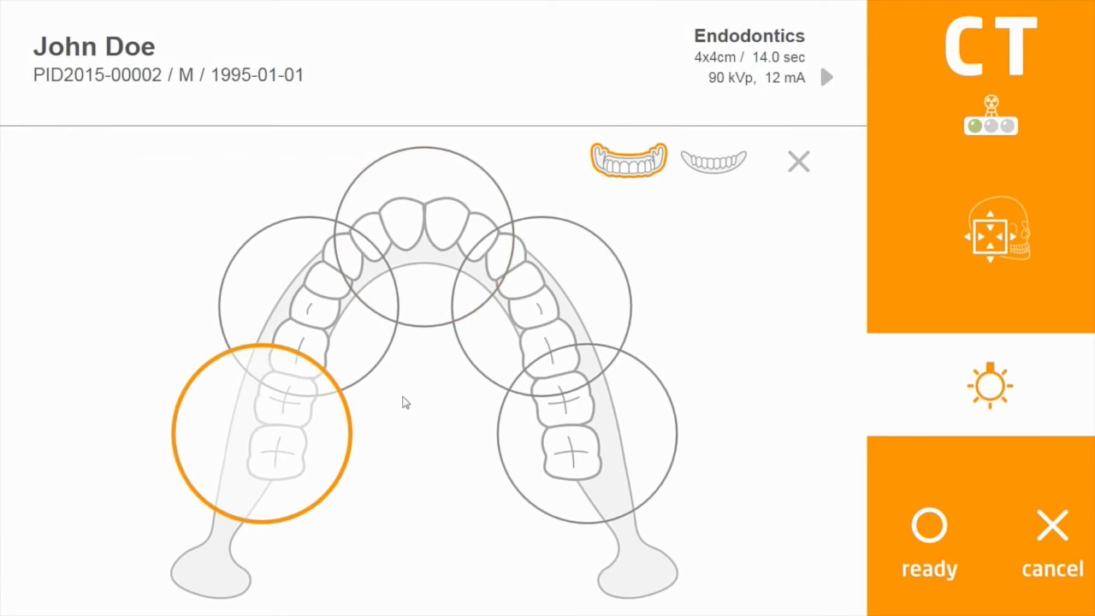
pyautogui.click(560, 330)
pyautogui.click(712, 171)
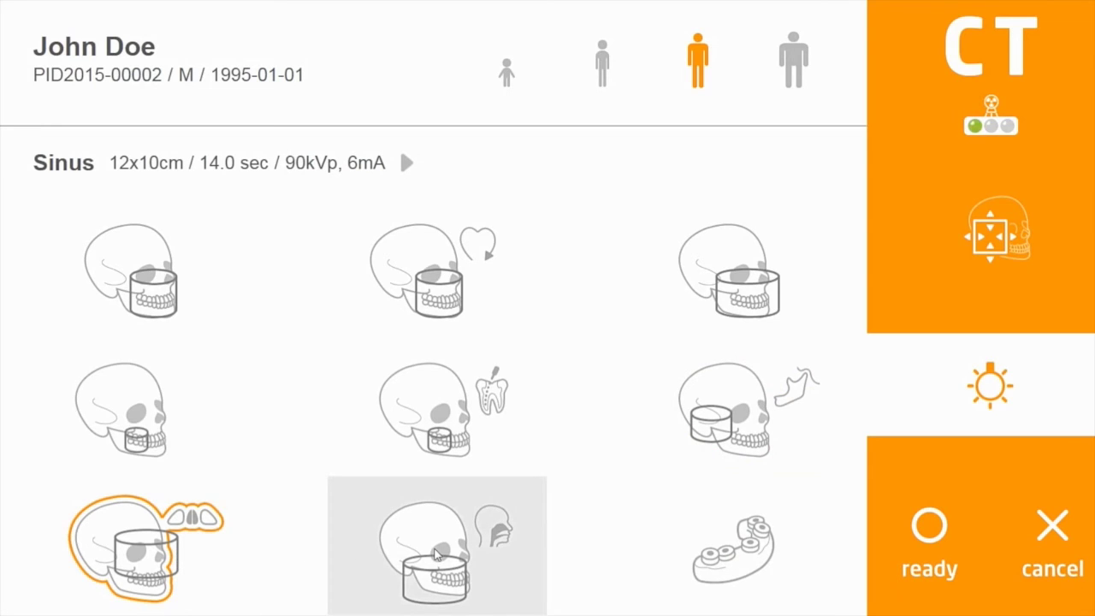
# - Select Model Scan (10x5cm, 14.0 sec, 90kVp, 6mA) after Airway, then enter and cancel ready state
pyautogui.click(436, 554)
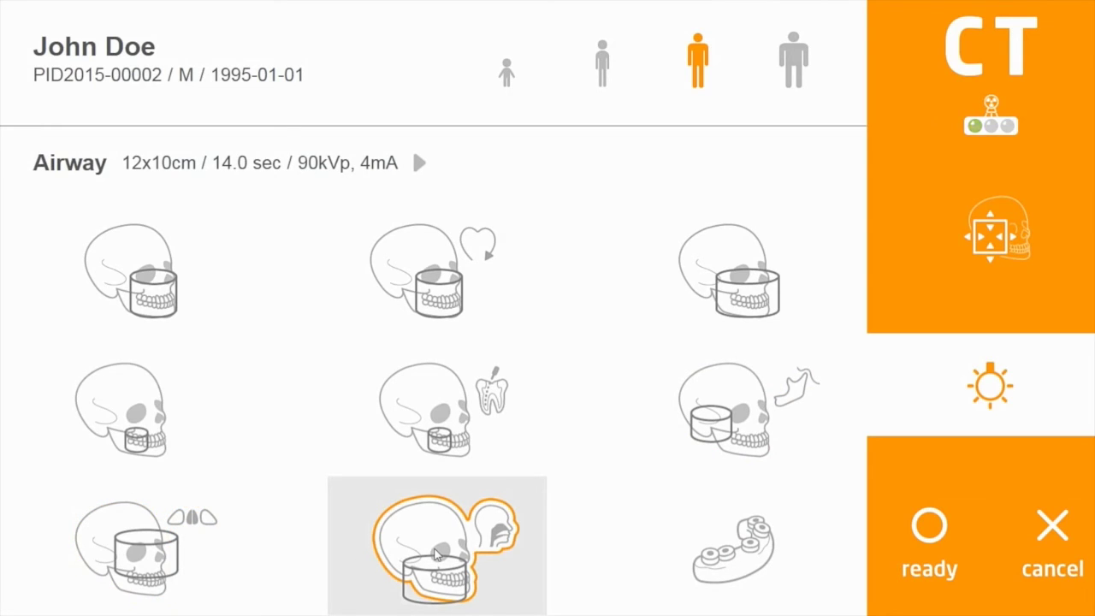
pyautogui.click(732, 554)
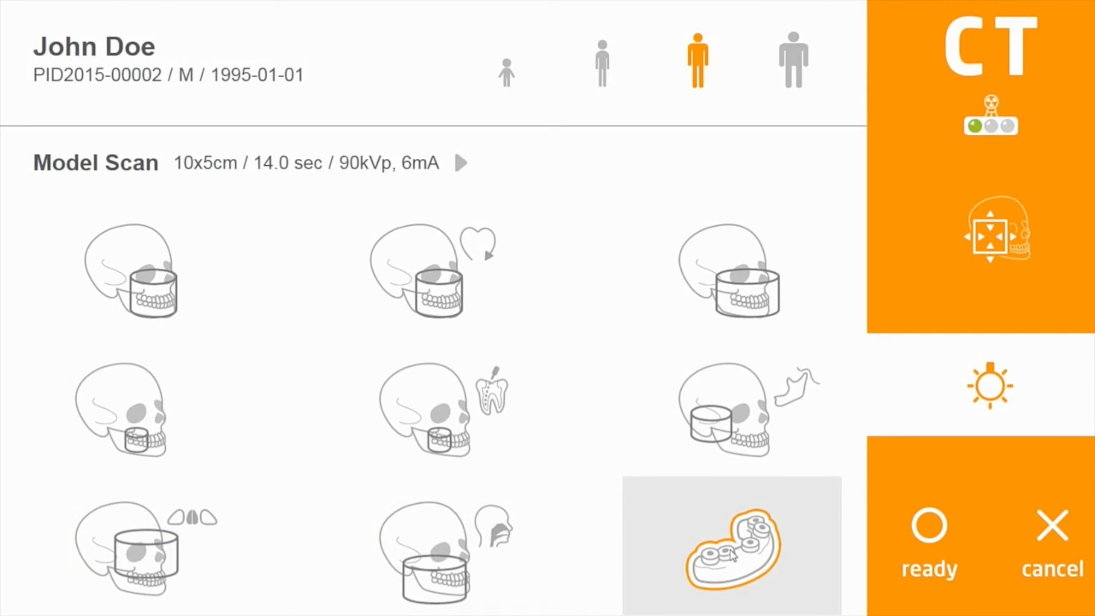
pyautogui.click(934, 282)
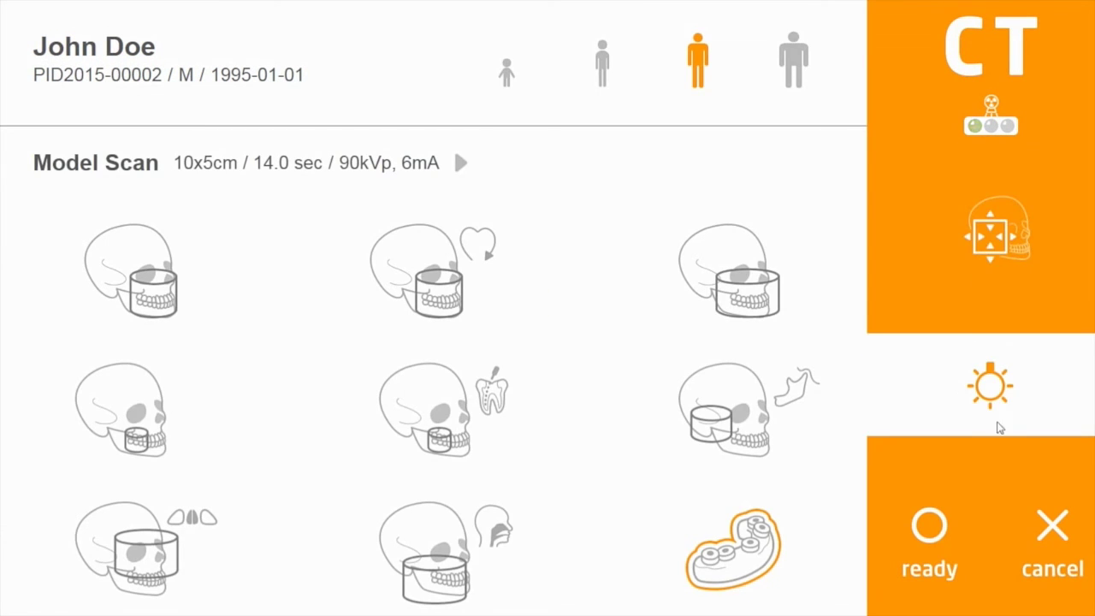
pyautogui.click(934, 527)
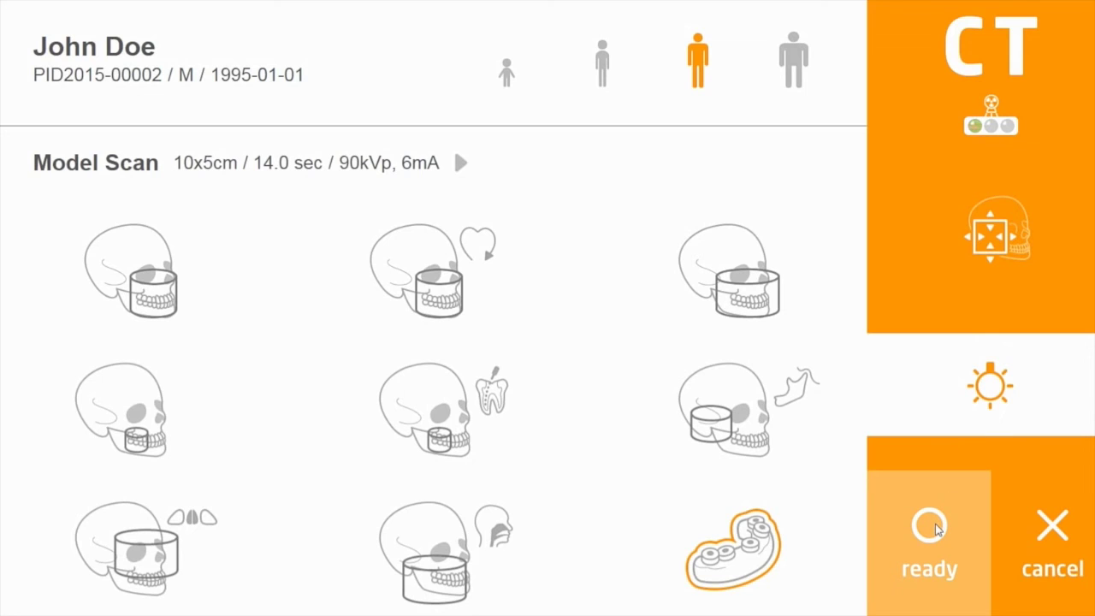
pyautogui.click(1043, 528)
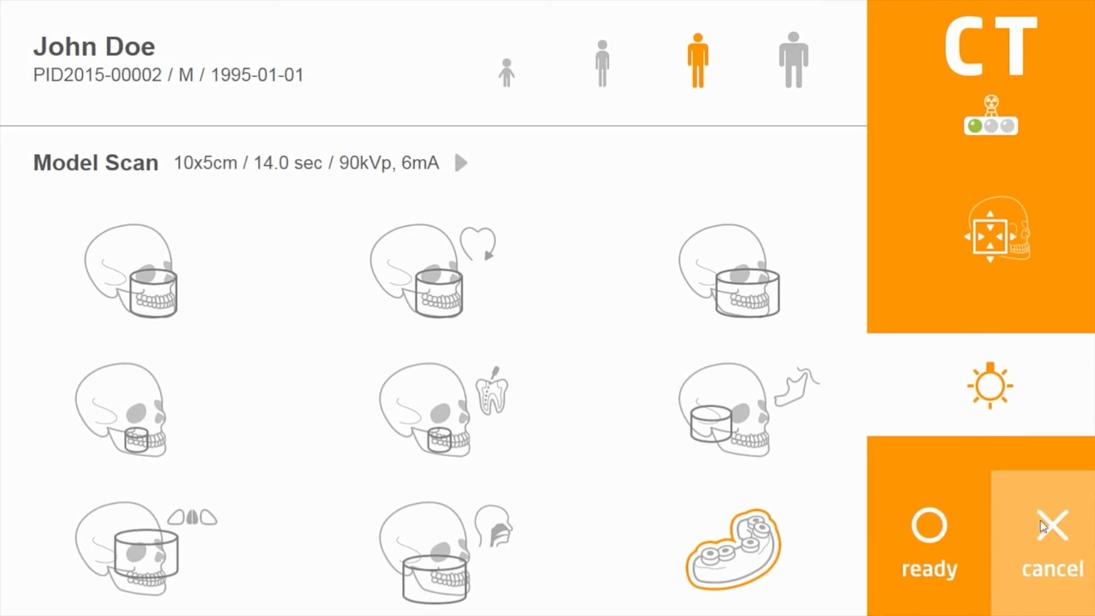